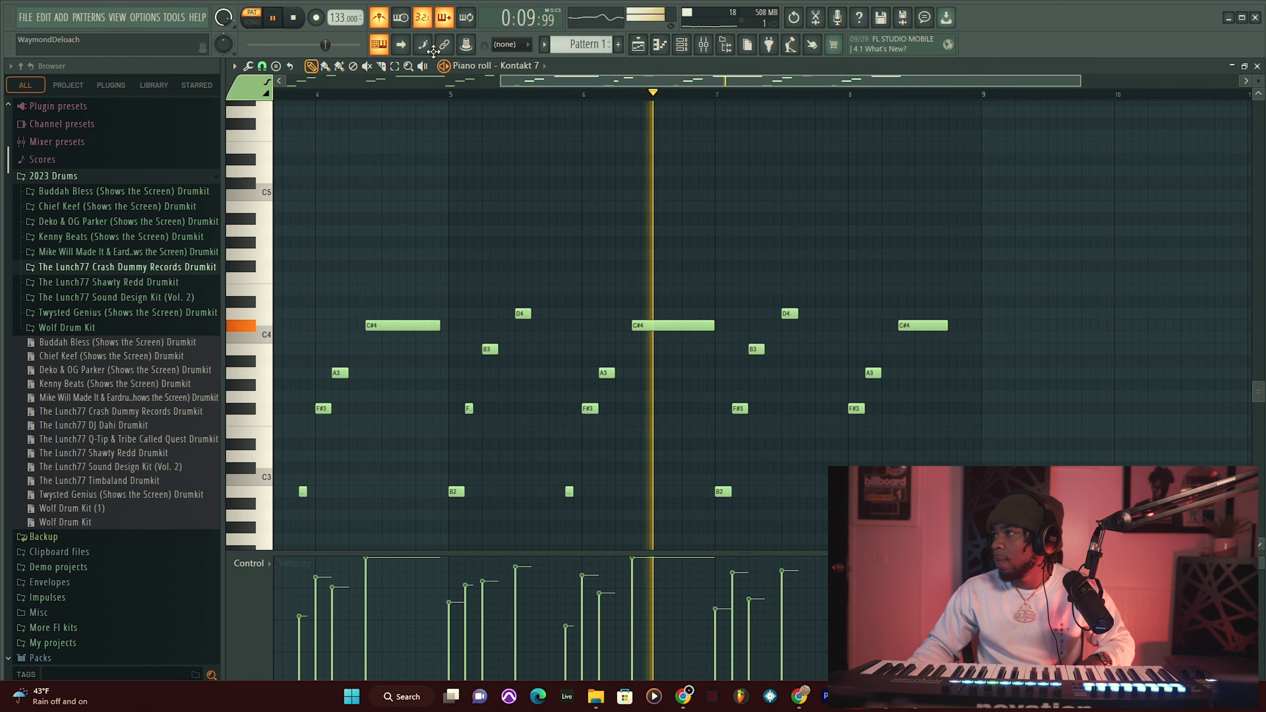
# - Open the Kontakt 7 #2 channel with The Grandeur piano and route it to the Lounge Lizard EP-4 mixer track
pyautogui.press('F6')
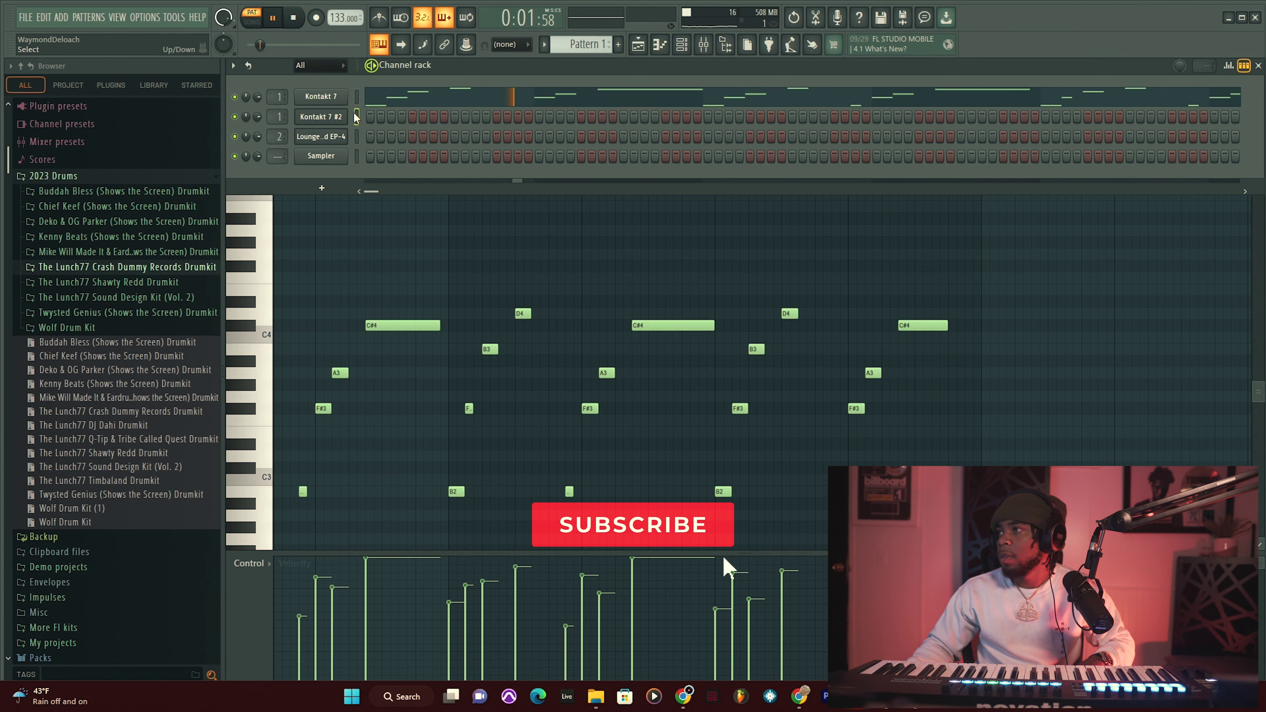
pyautogui.click(321, 116)
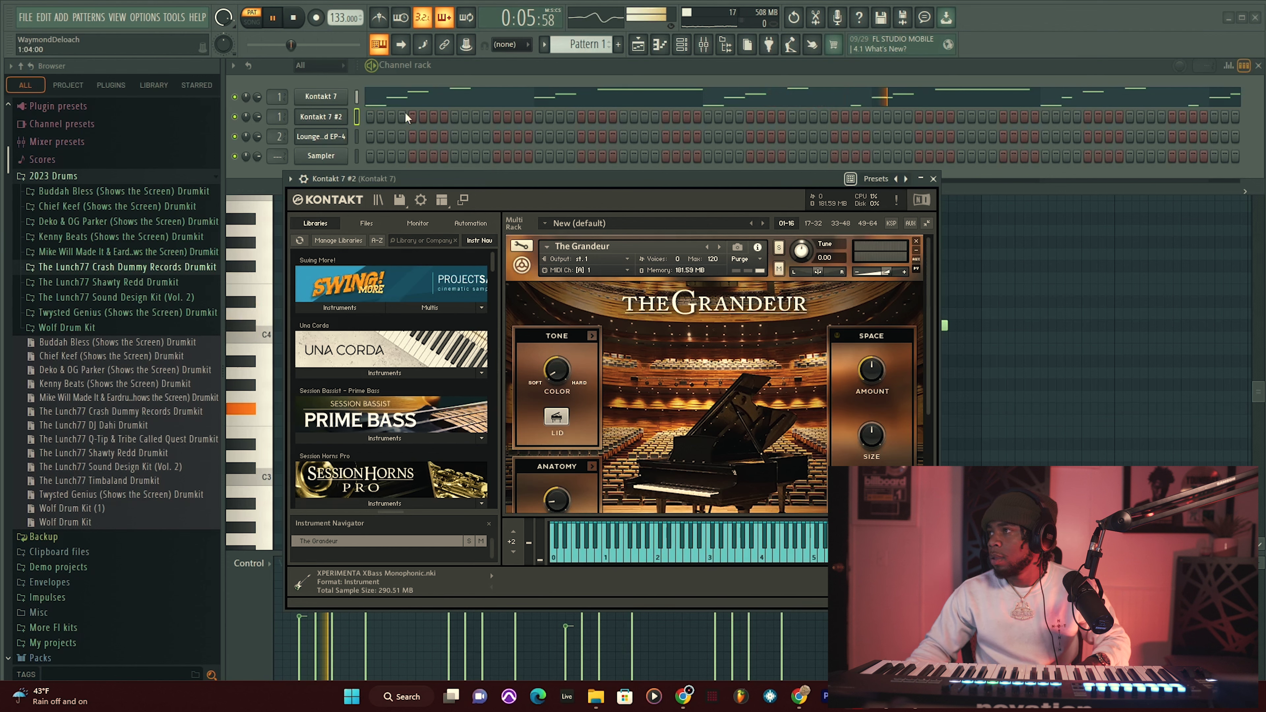
pyautogui.click(457, 73)
pyautogui.press('space')
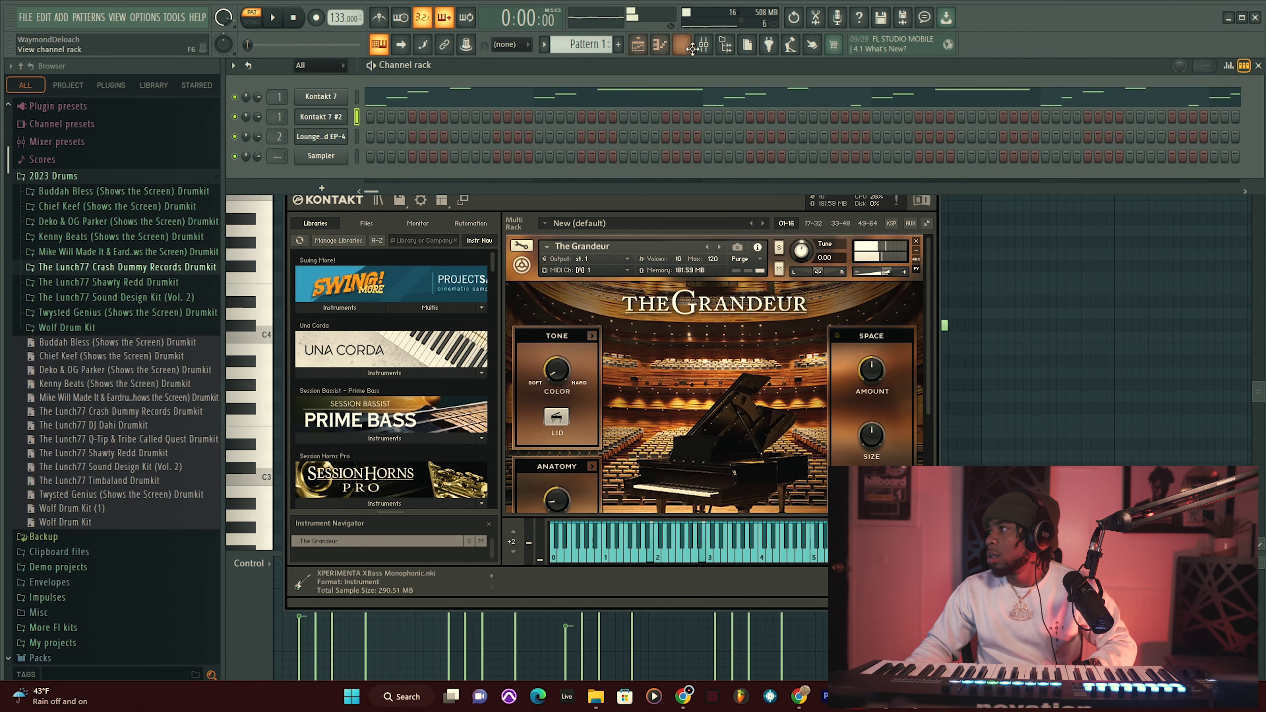
pyautogui.click(704, 45)
pyautogui.rightClick(344, 468)
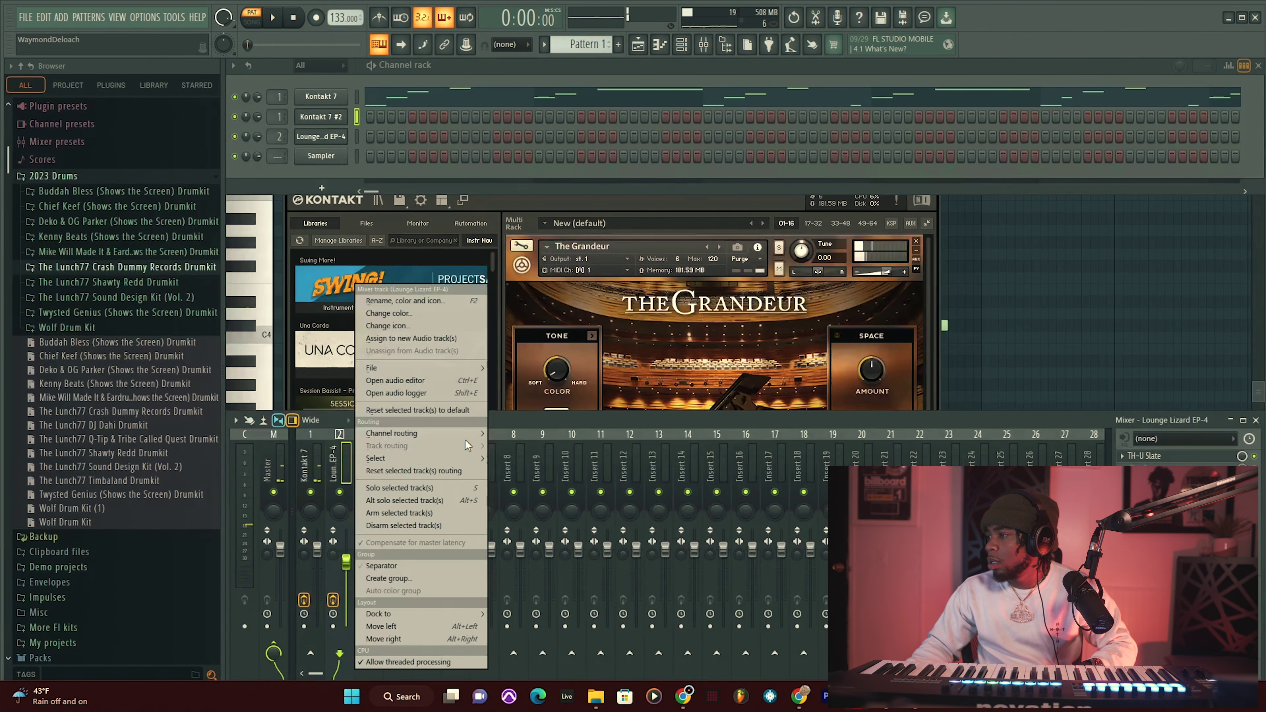
# - Record a piano part on the Kontakt 7 #2 channel, undoing unwanted takes and starting over
pyautogui.click(318, 19)
pyautogui.press('space')
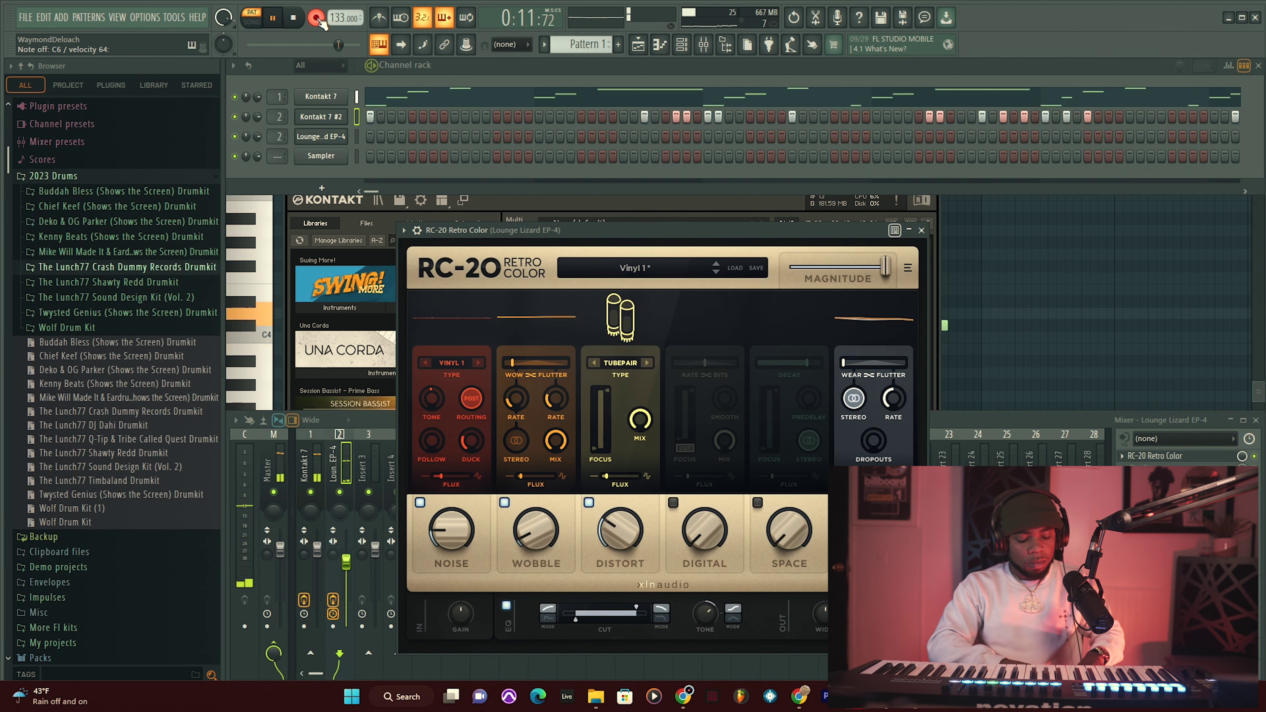
pyautogui.press('space')
pyautogui.hotkey('ctrl', 'z')
pyautogui.press('space')
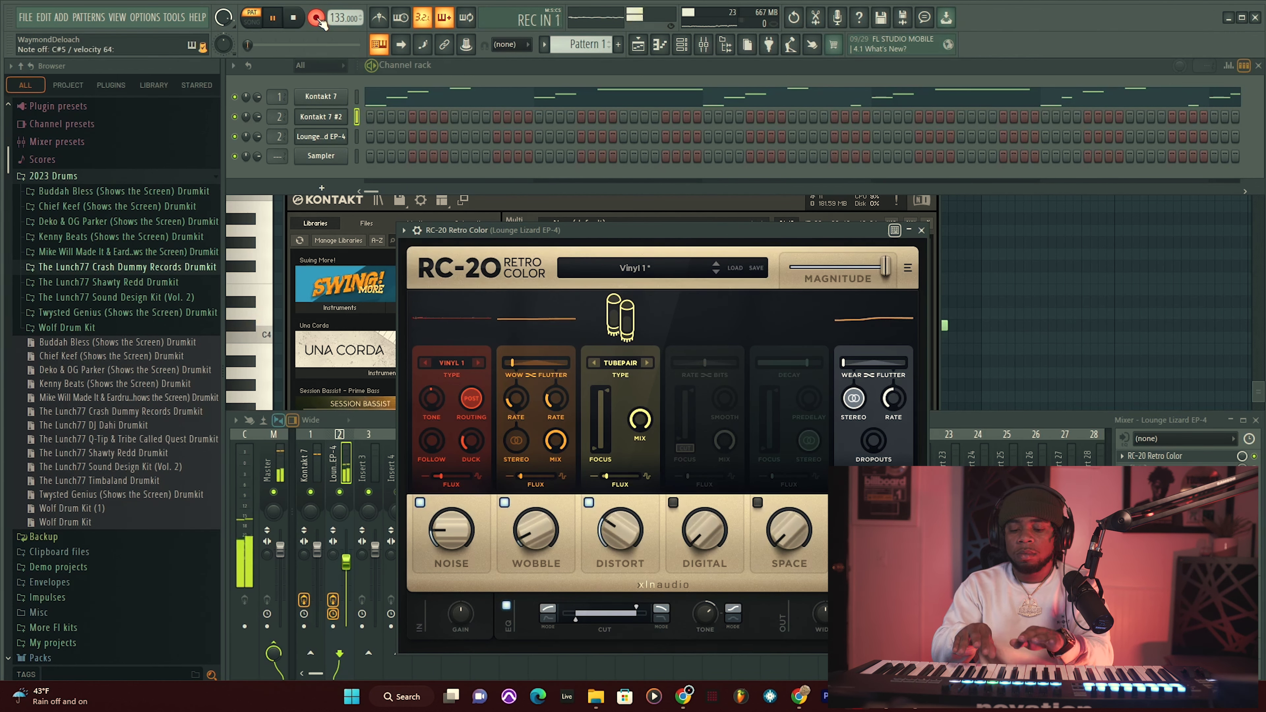
pyautogui.press('space')
pyautogui.hotkey('ctrl', 'z')
pyautogui.press('space')
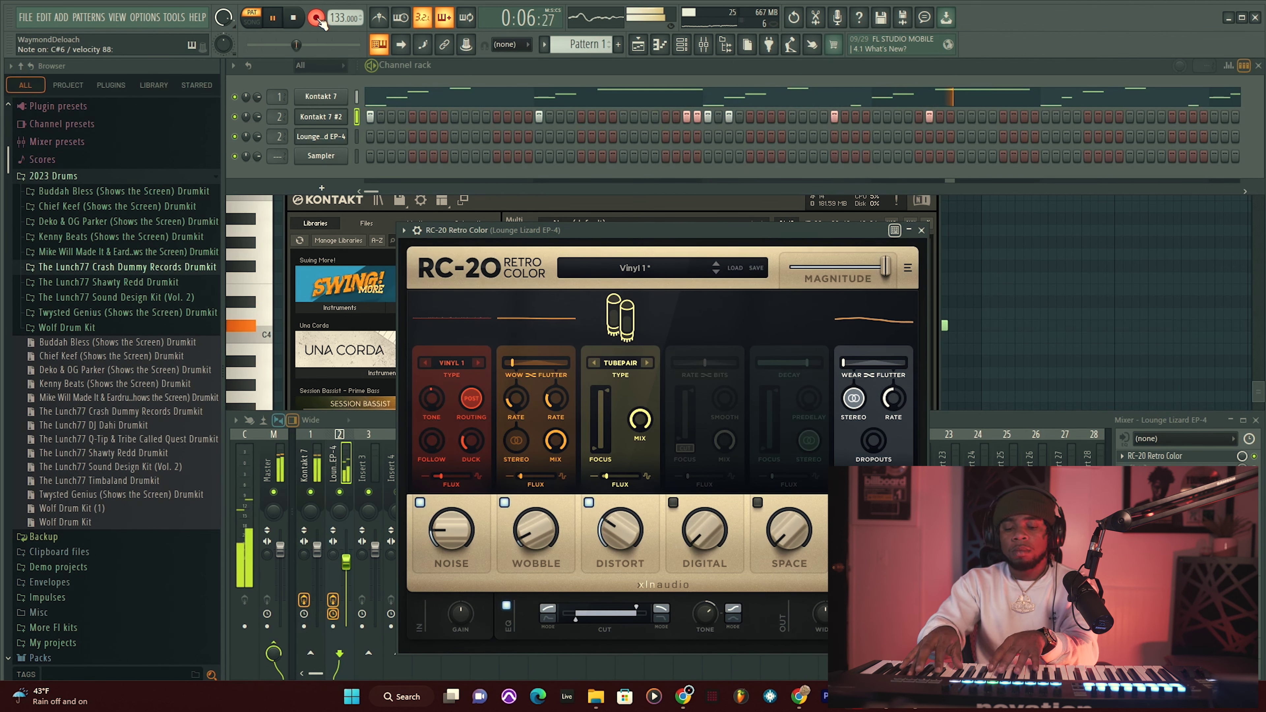
pyautogui.hotkey('ctrl', 'z')
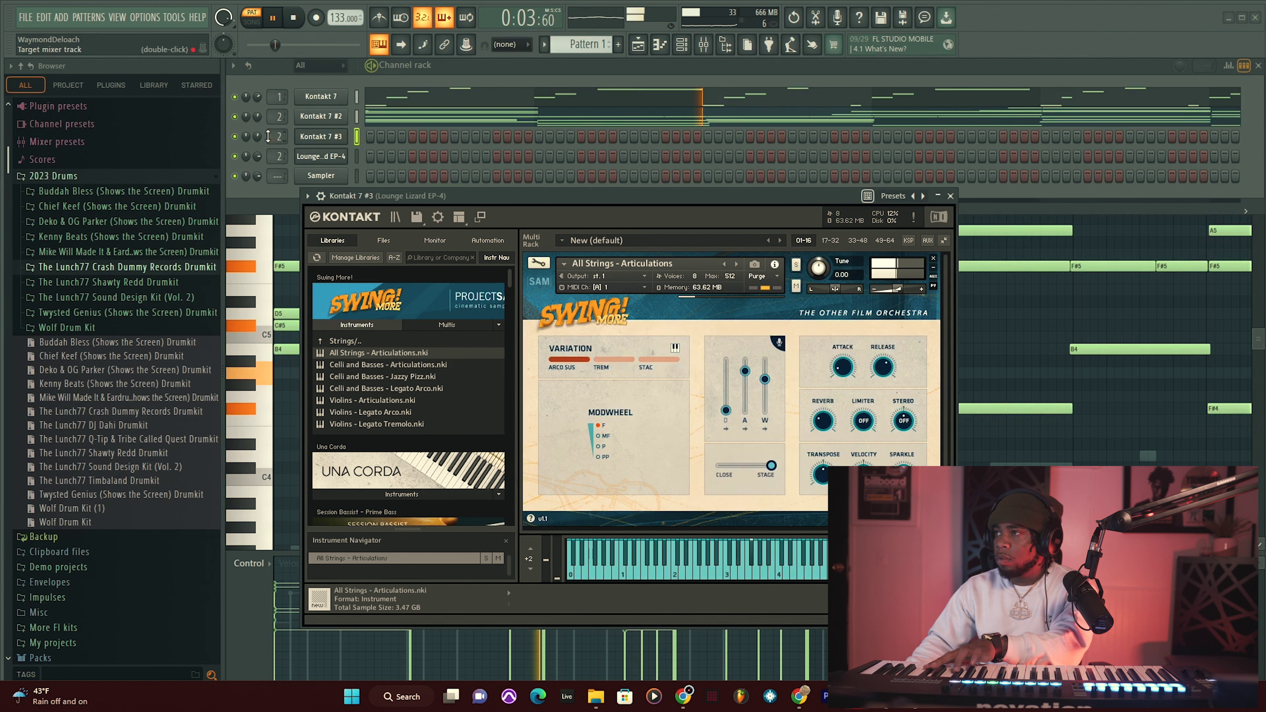
# - Record an All Strings - Articulations part on the Kontakt 7 #3 channel and open its notes in the piano roll
pyautogui.click(294, 18)
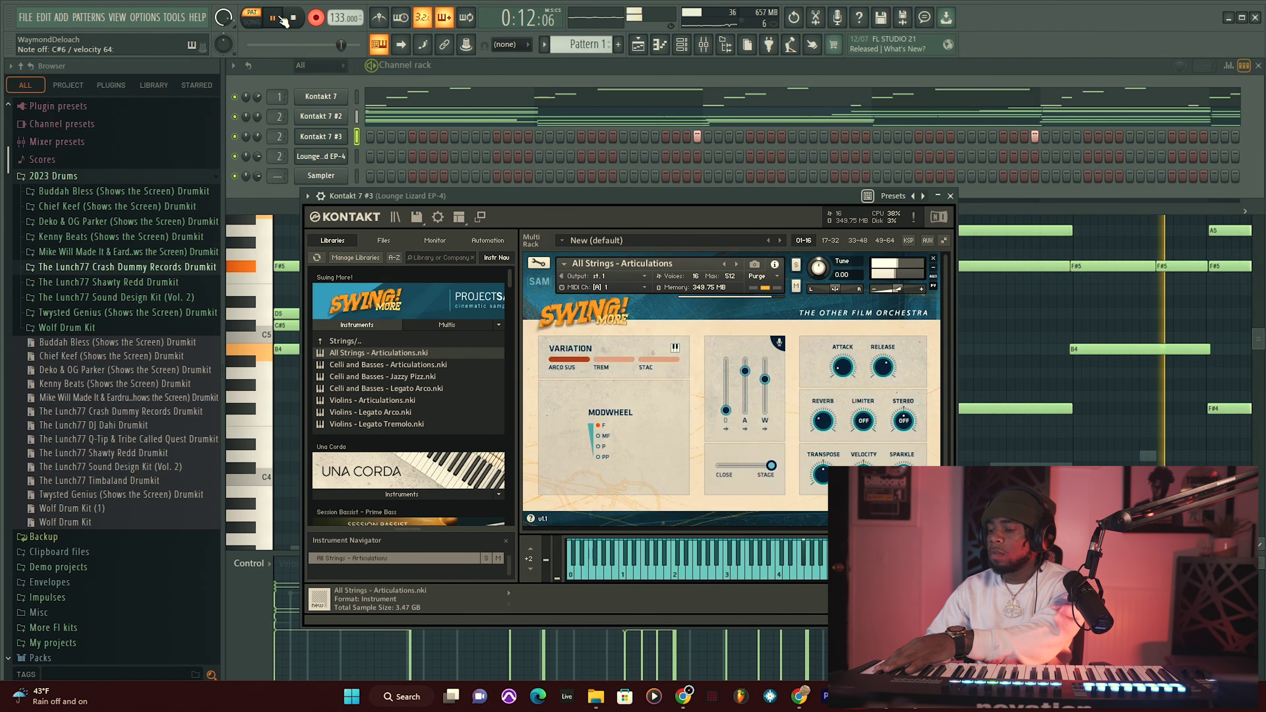
pyautogui.click(317, 18)
pyautogui.click(414, 136)
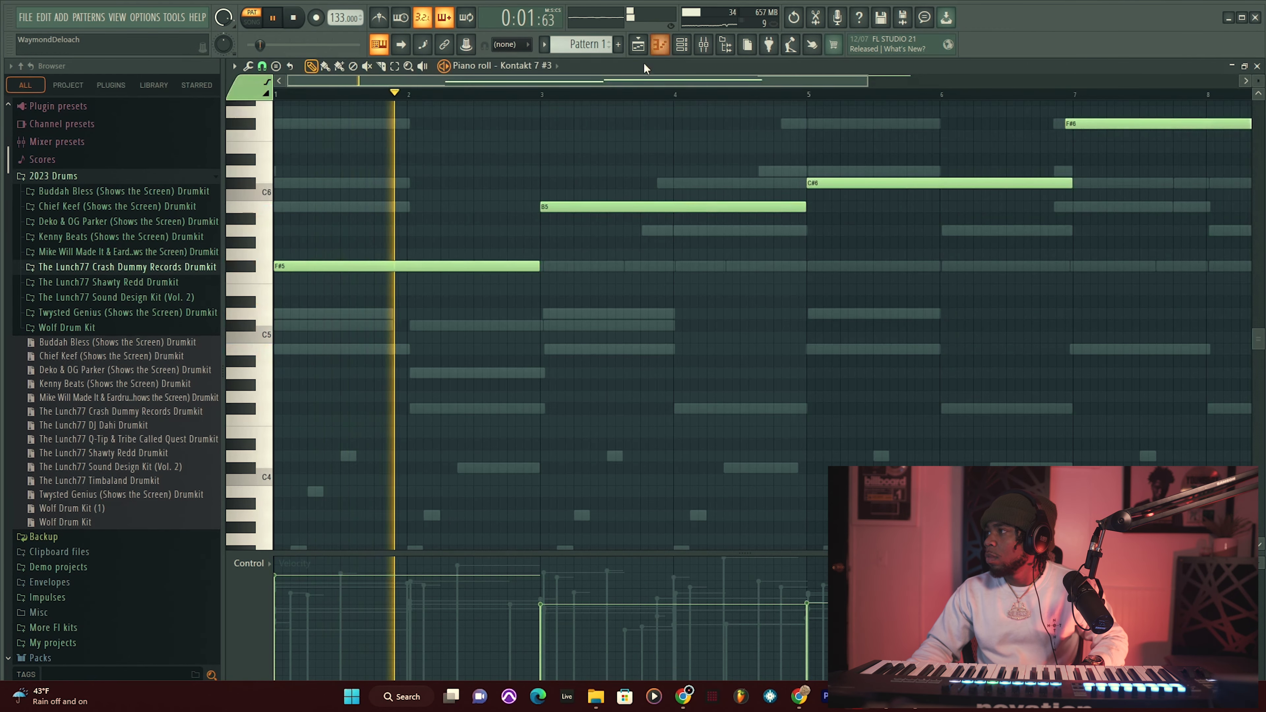
# - Return to the channel rack, select the Lounge Lizard EP-4 channel and adjust its volume
pyautogui.press('F5')
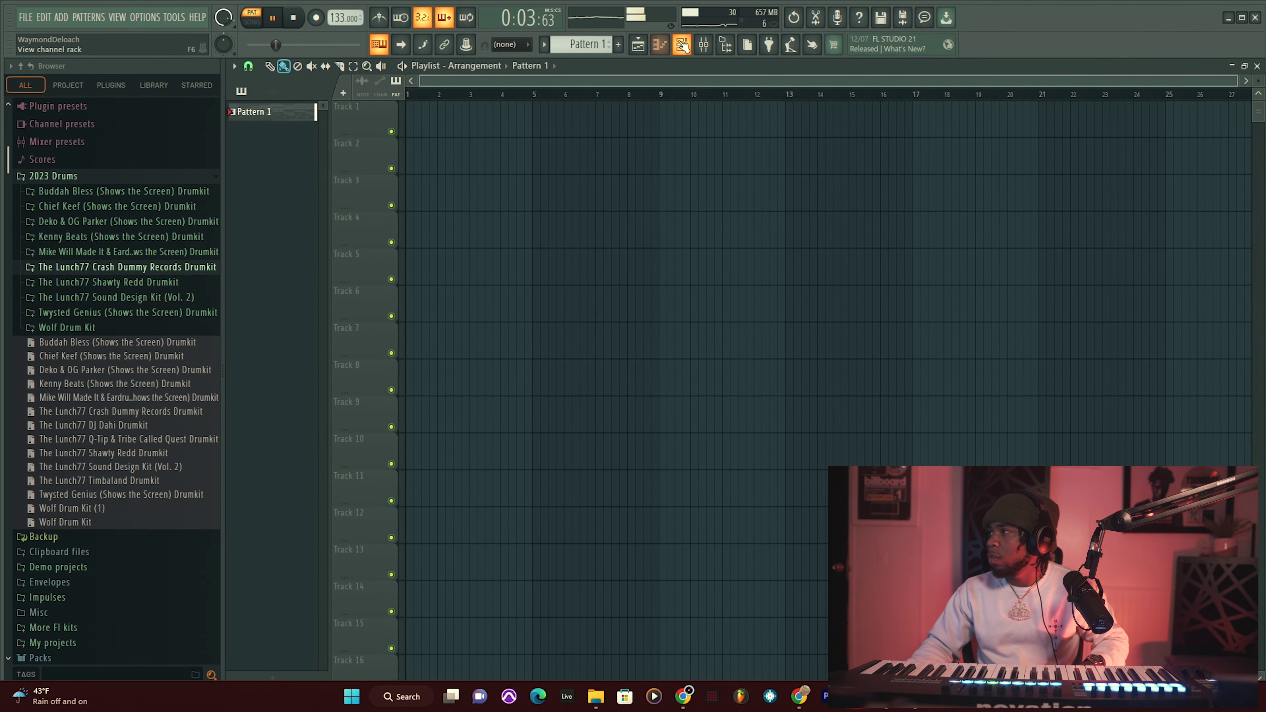
pyautogui.click(681, 45)
pyautogui.press('space')
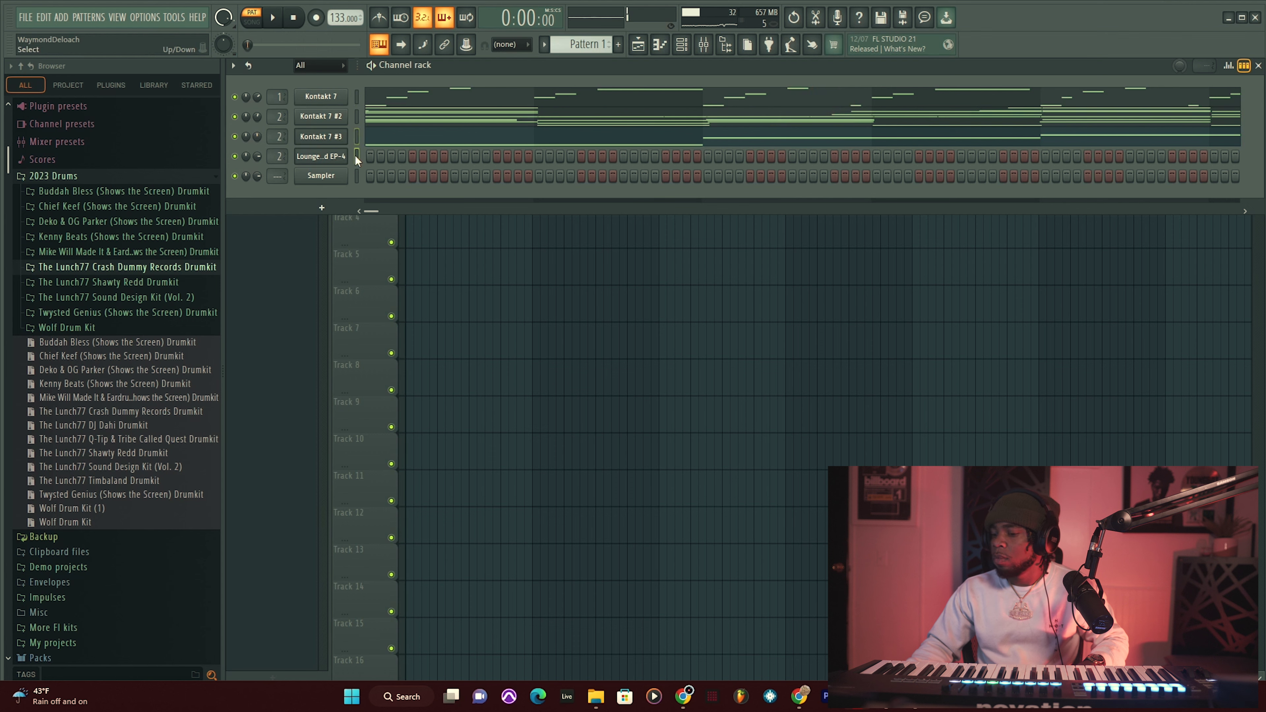
pyautogui.moveTo(257, 157); pyautogui.dragTo(257, 165)
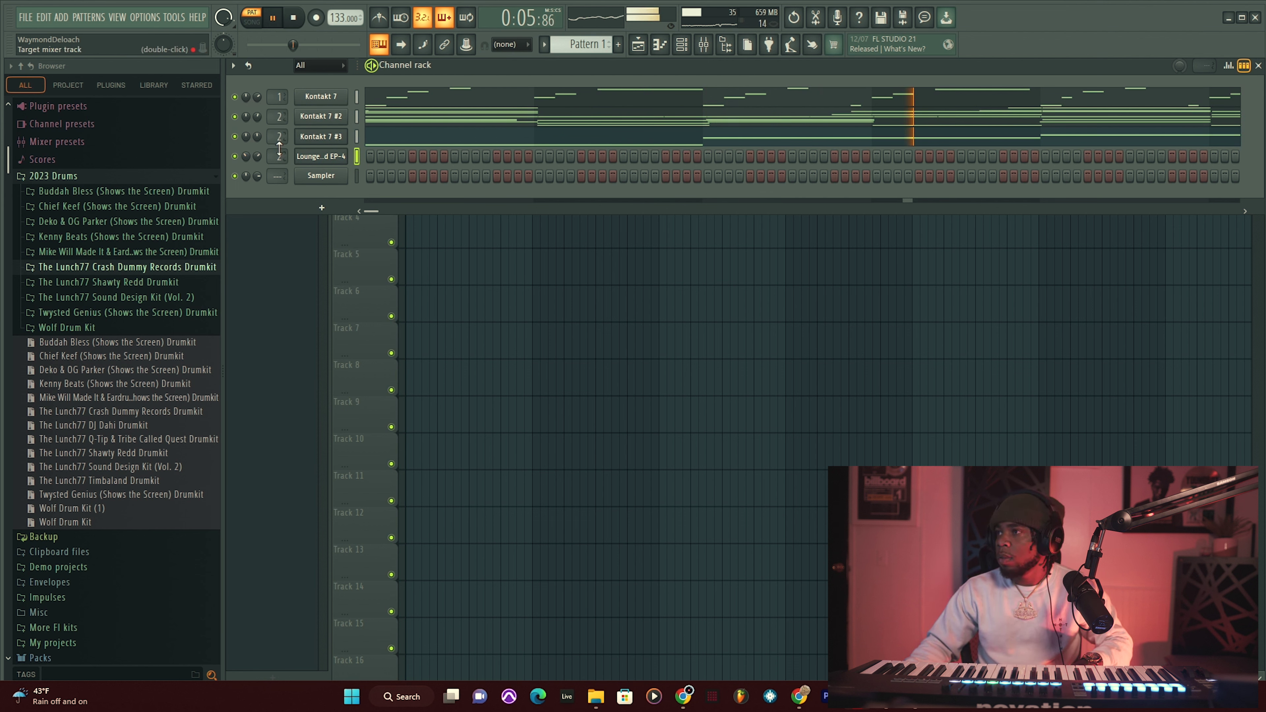
# - Record an electric piano part on the Lounge Lizard EP-4 channel, discarding and restarting unwanted takes
pyautogui.press('space')
pyautogui.press('space')
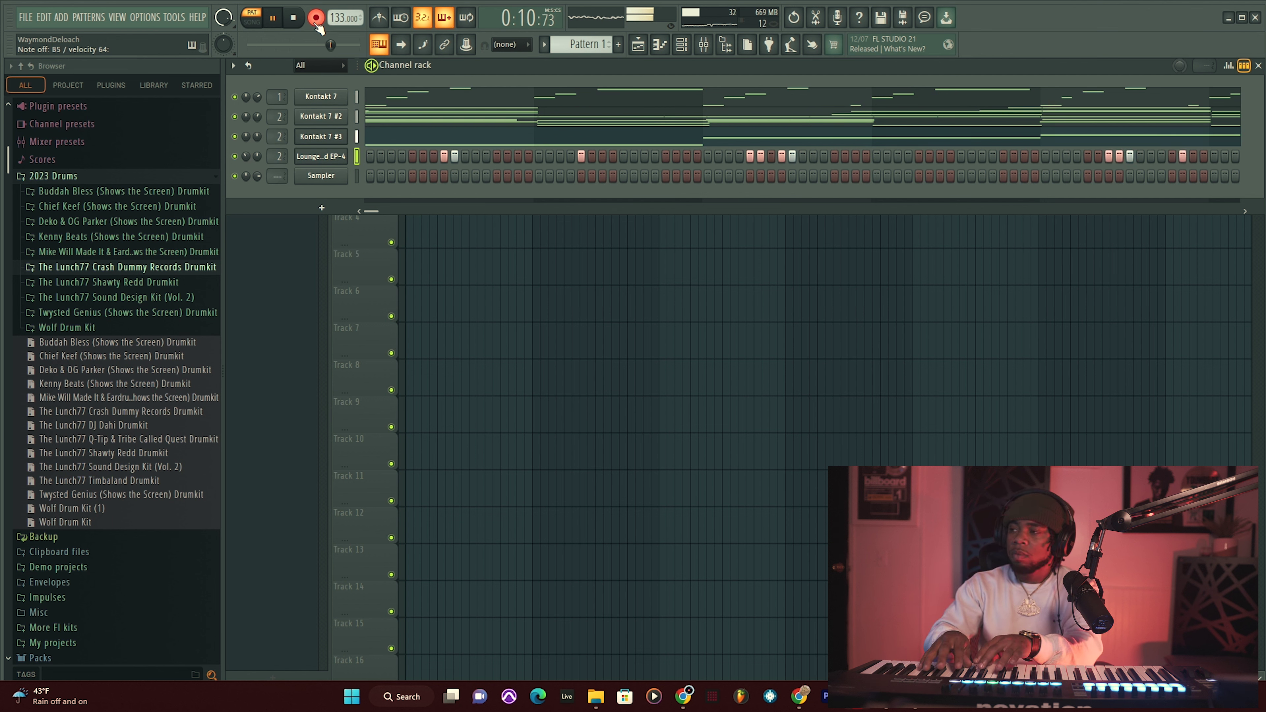
pyautogui.click(317, 23)
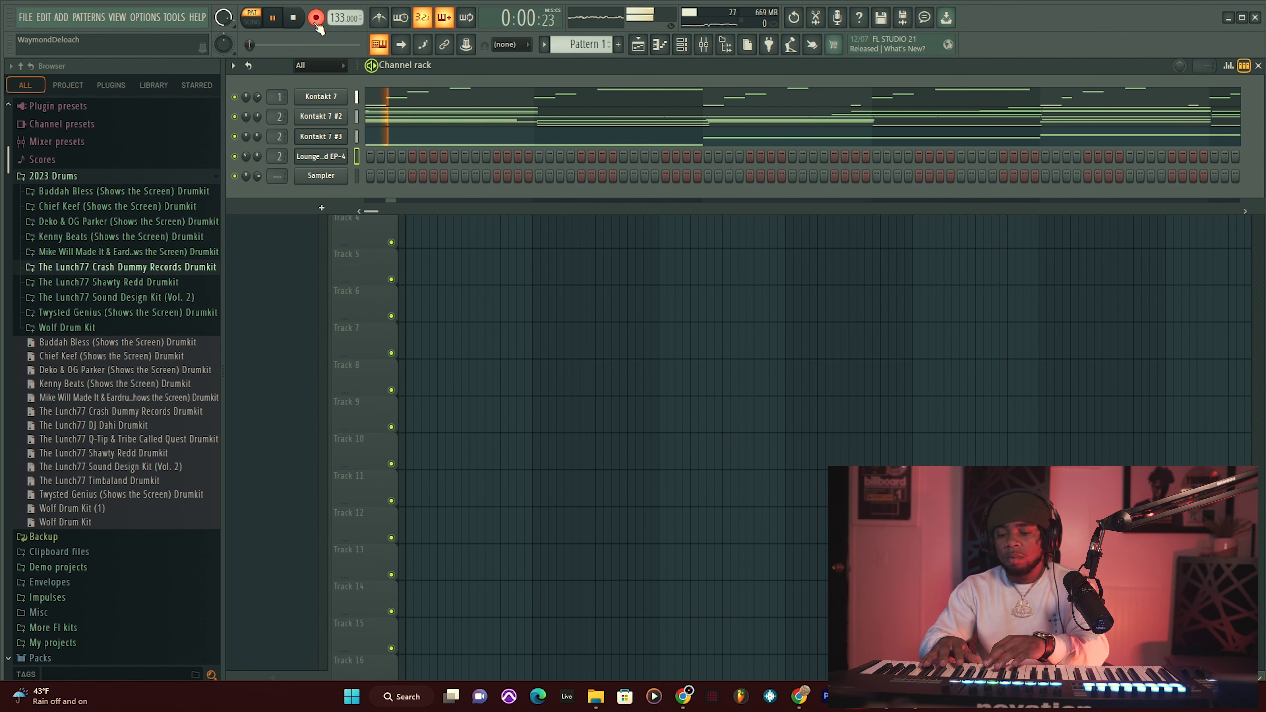
pyautogui.press('space')
pyautogui.press('space')
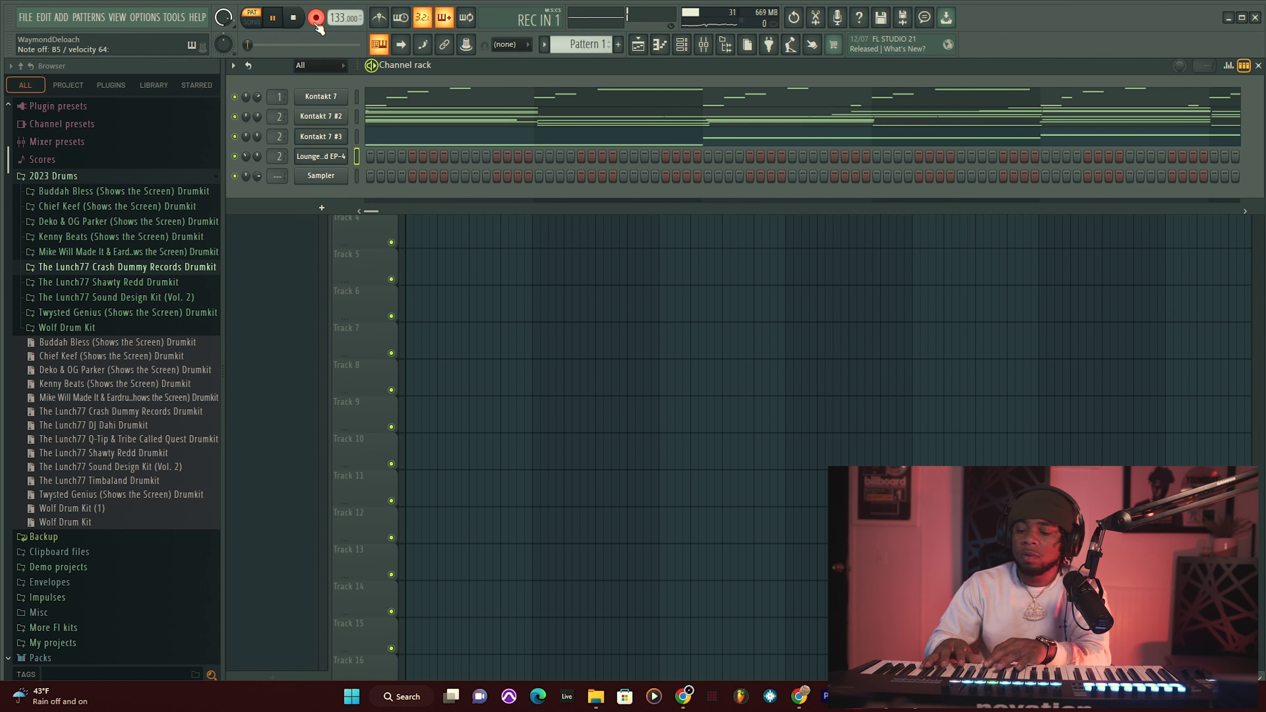
pyautogui.press('space')
pyautogui.hotkey('ctrl', 'z')
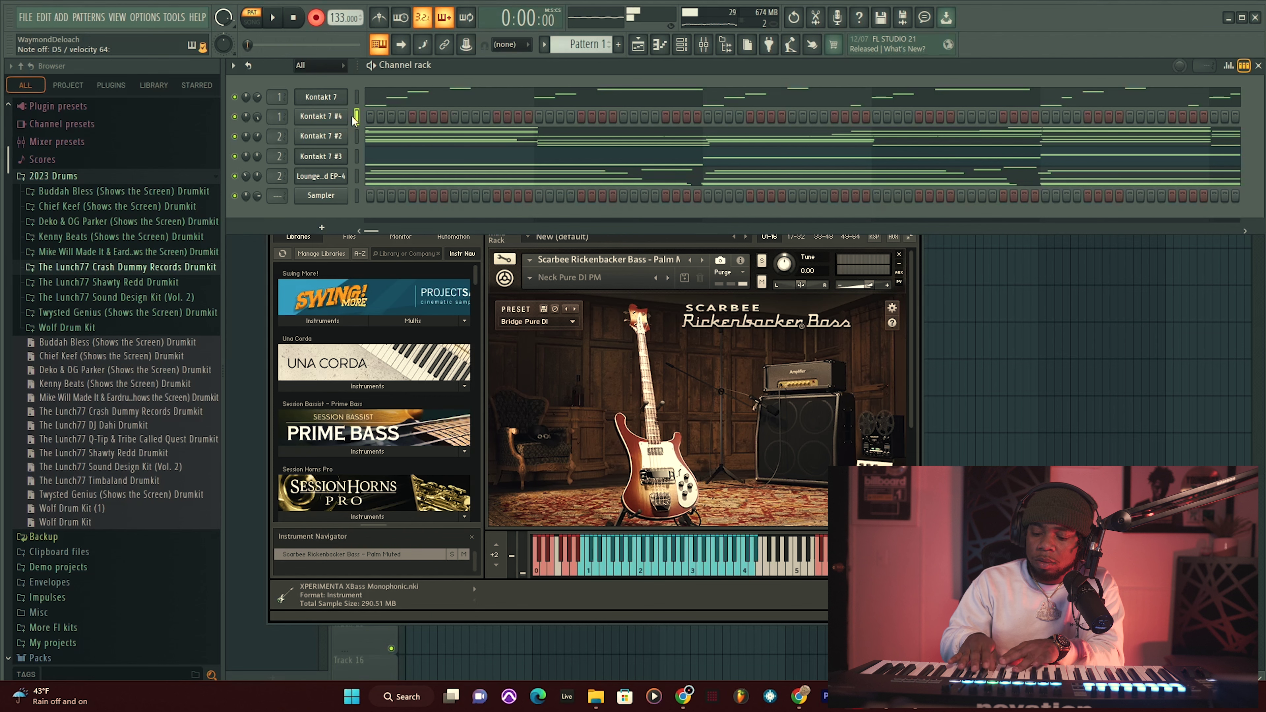
# - Record a Scarbee Rickenbacker Bass line on the Kontakt 7 #4 channel and transpose the selected channels
pyautogui.press('space')
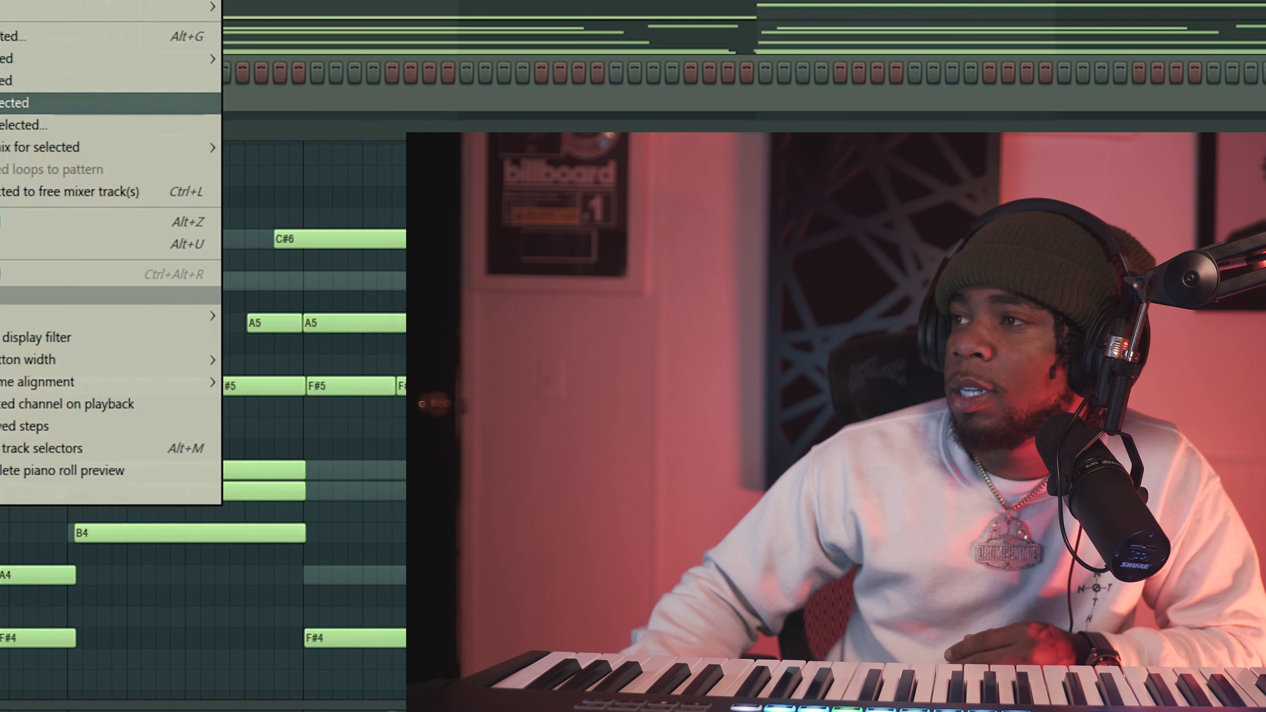
pyautogui.click(20, 126)
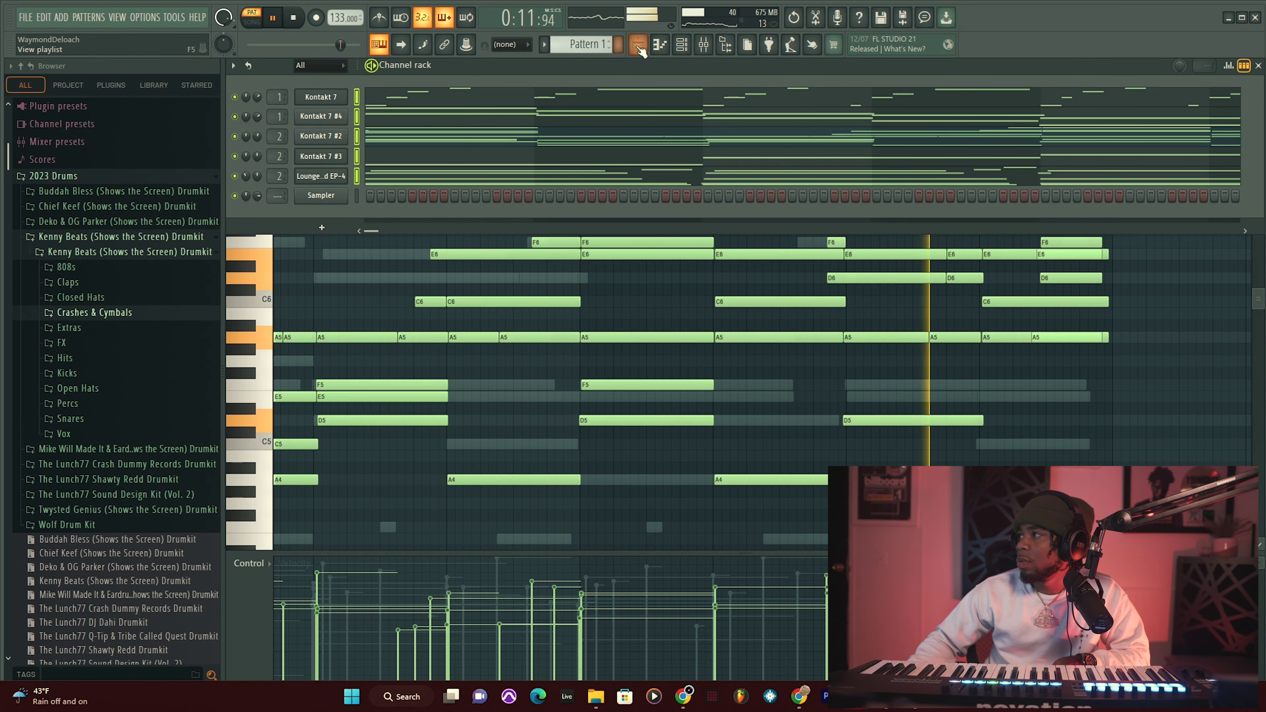
# - Place Pattern 1 at the start of playlist Track 1 and select the whole arrangement
pyautogui.click(638, 45)
pyautogui.moveTo(492, 116); pyautogui.dragTo(534, 127)
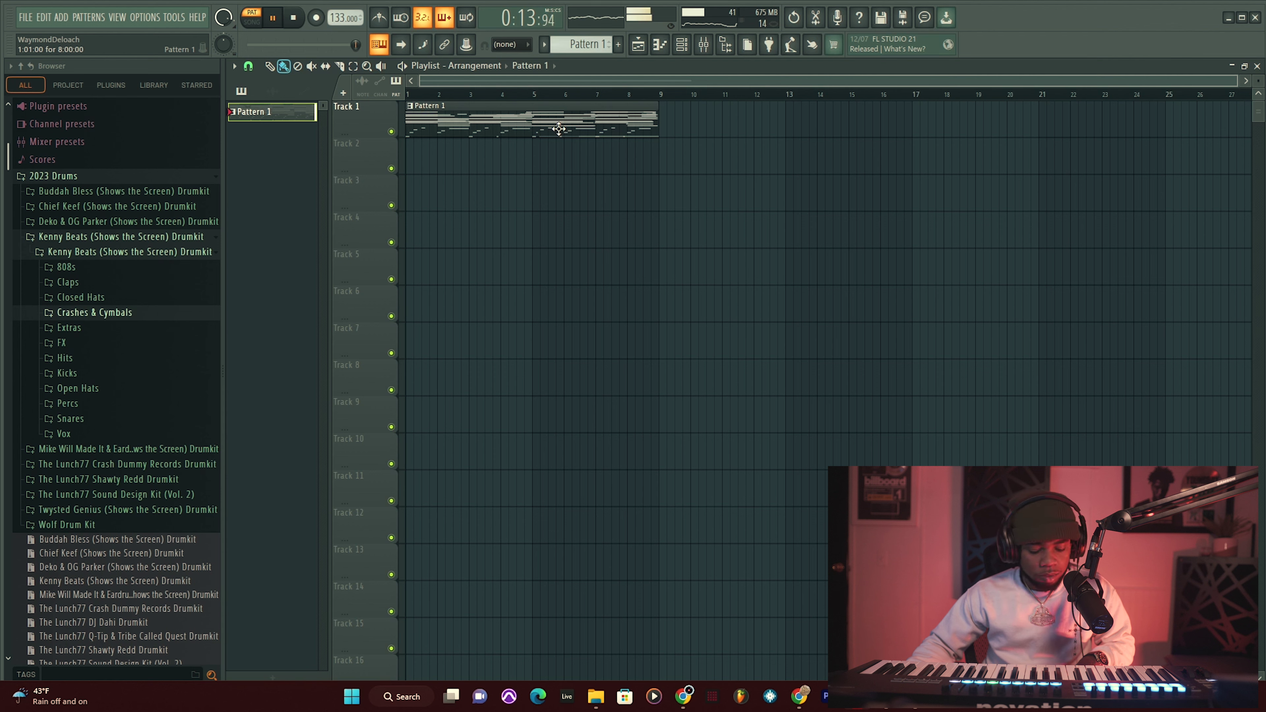
pyautogui.hotkey('ctrl', 'a')
# - Stop playback and arm the Kontakt 7 and Lounge Lizard EP-4 mixer tracks for recording
pyautogui.click(681, 45)
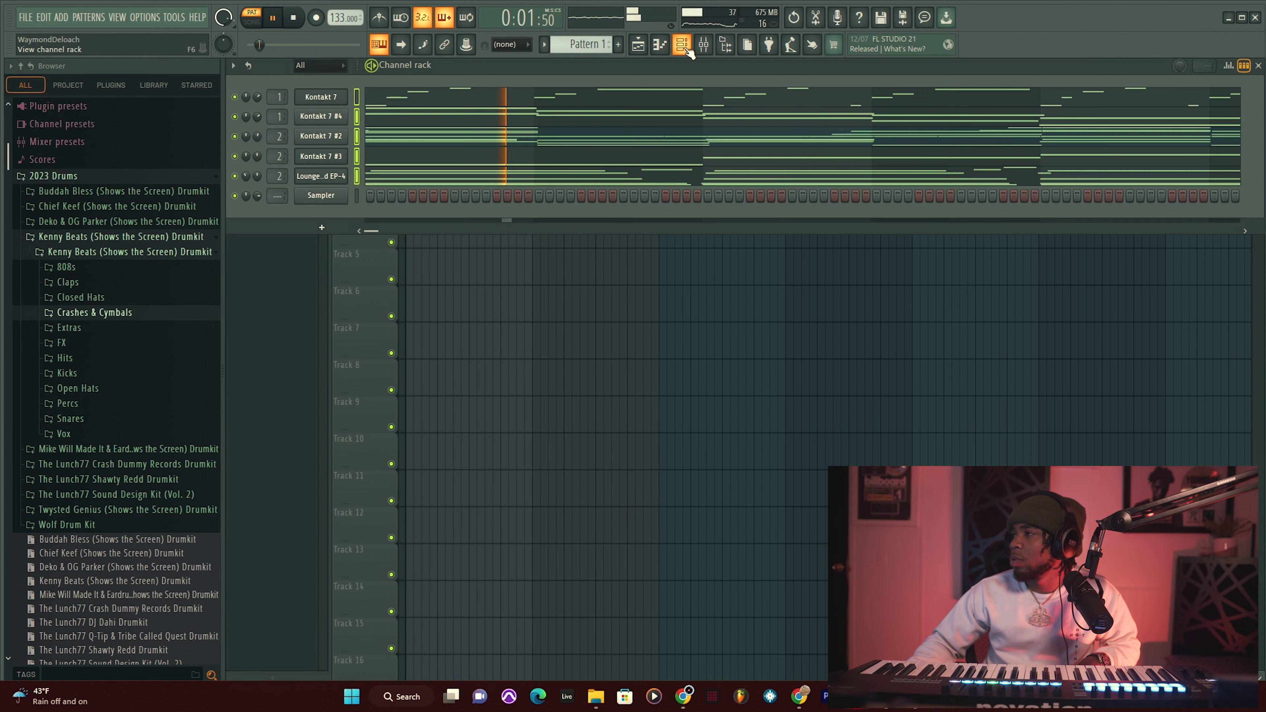
pyautogui.click(704, 44)
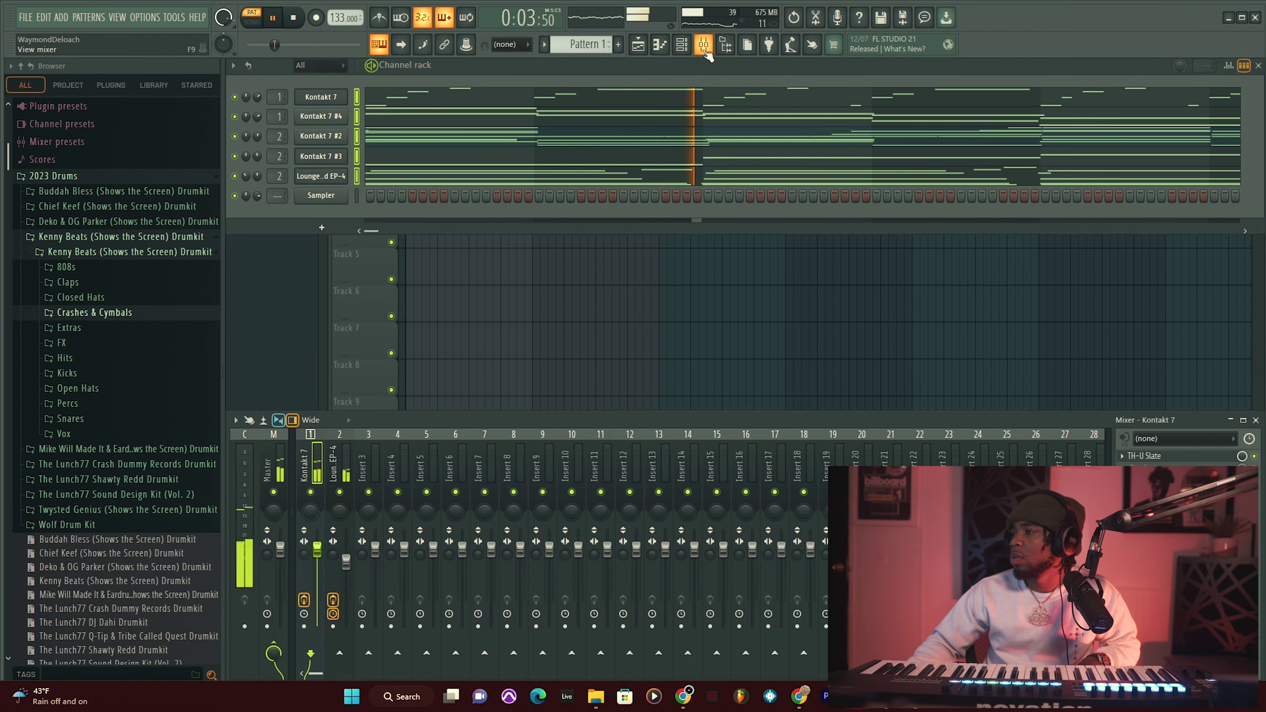
pyautogui.click(340, 638)
pyautogui.press('space')
# - Transpose the selected channels down and render the armed mixer tracks to audio clips
pyautogui.click(233, 65)
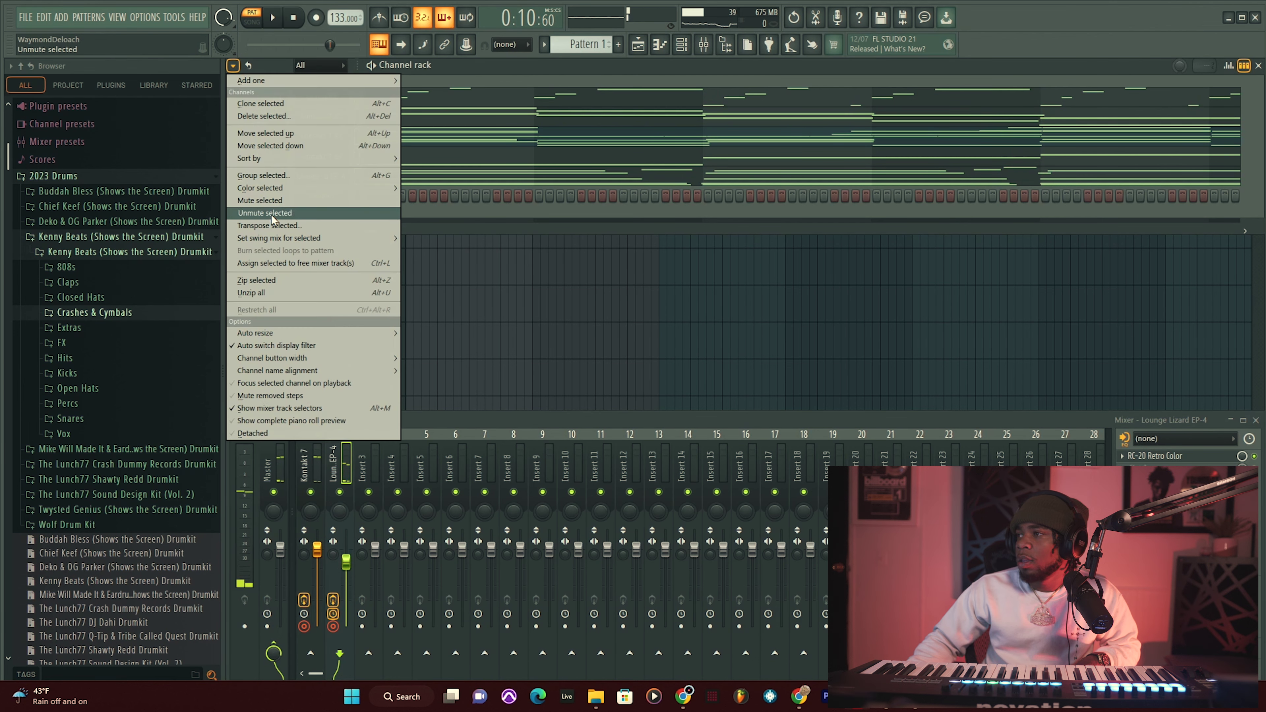
pyautogui.click(258, 227)
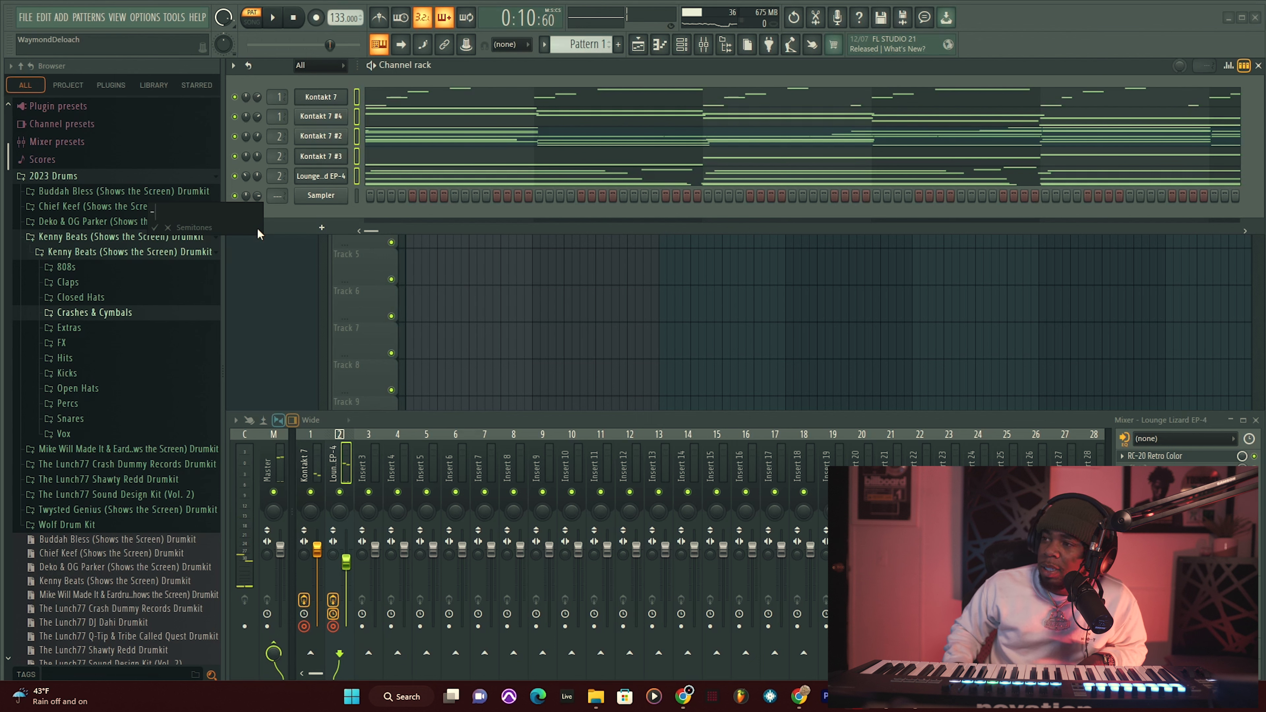
pyautogui.write('-')
pyautogui.press('Return')
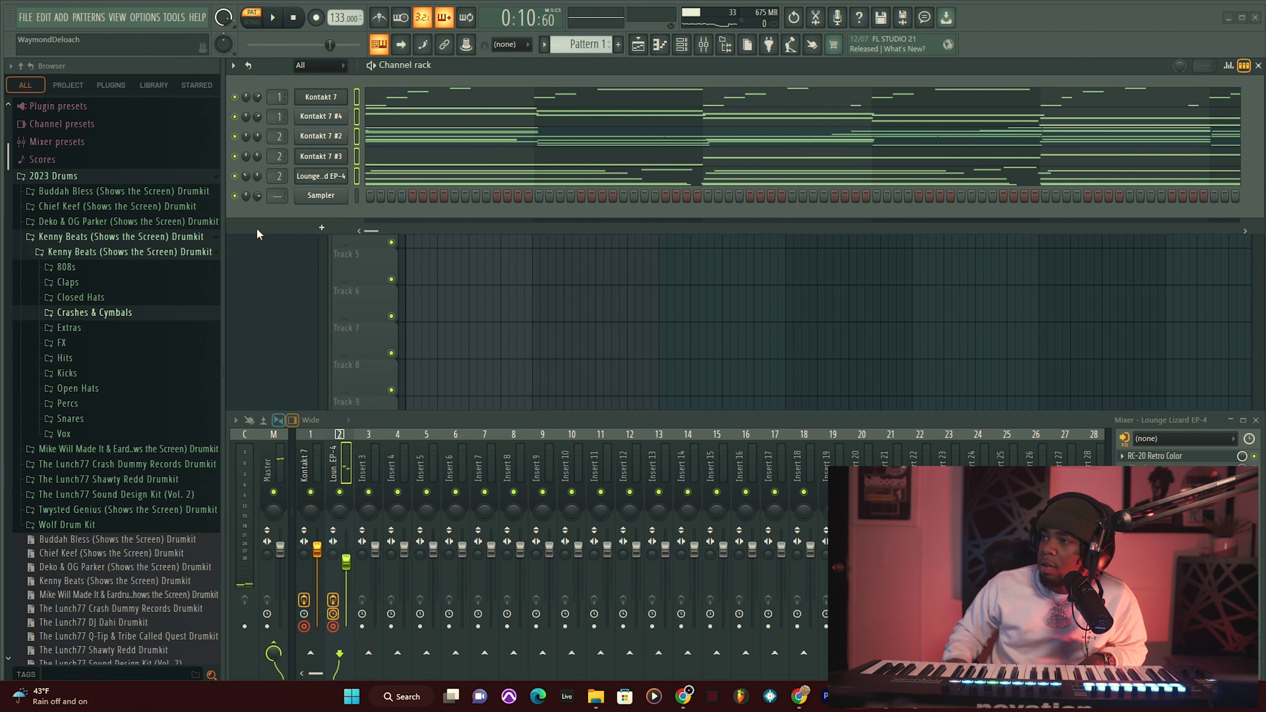
pyautogui.click(236, 421)
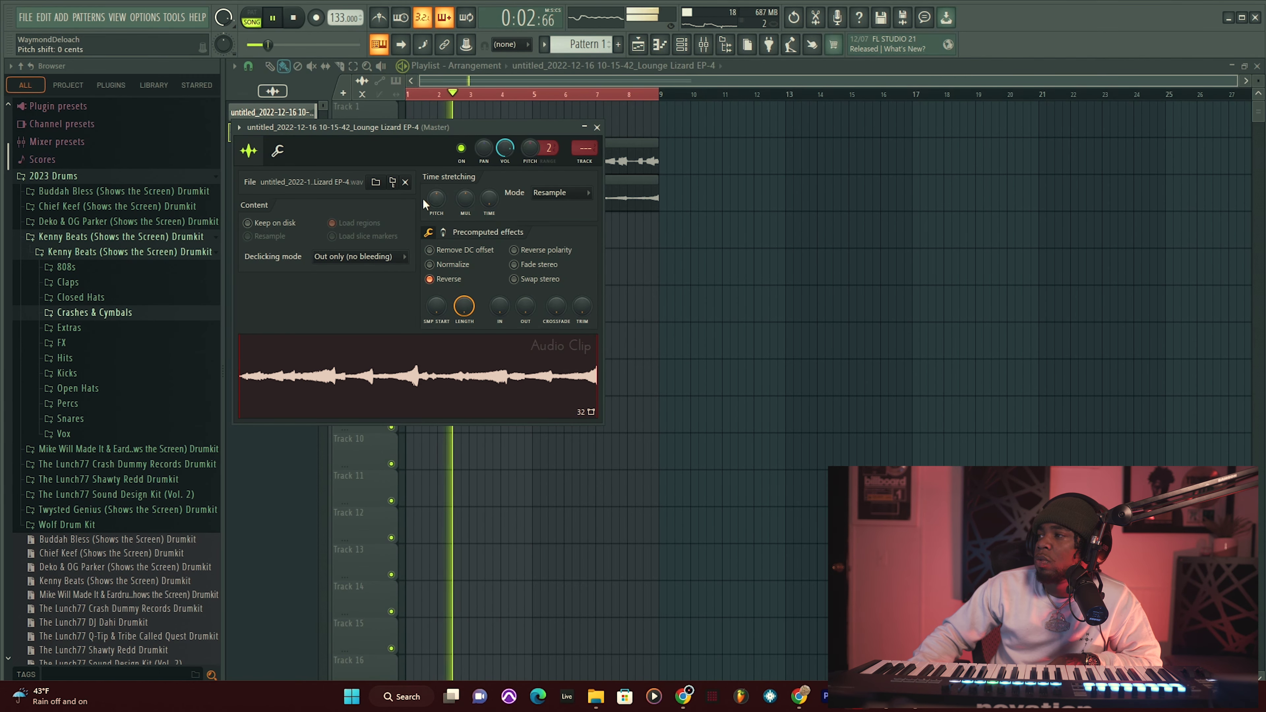
# - Lower the pitch of the reversed Lounge Lizard EP-4 audio clip with the Auto stretch mode and reopen the clip's settings
pyautogui.moveTo(427, 205); pyautogui.dragTo(432, 246)
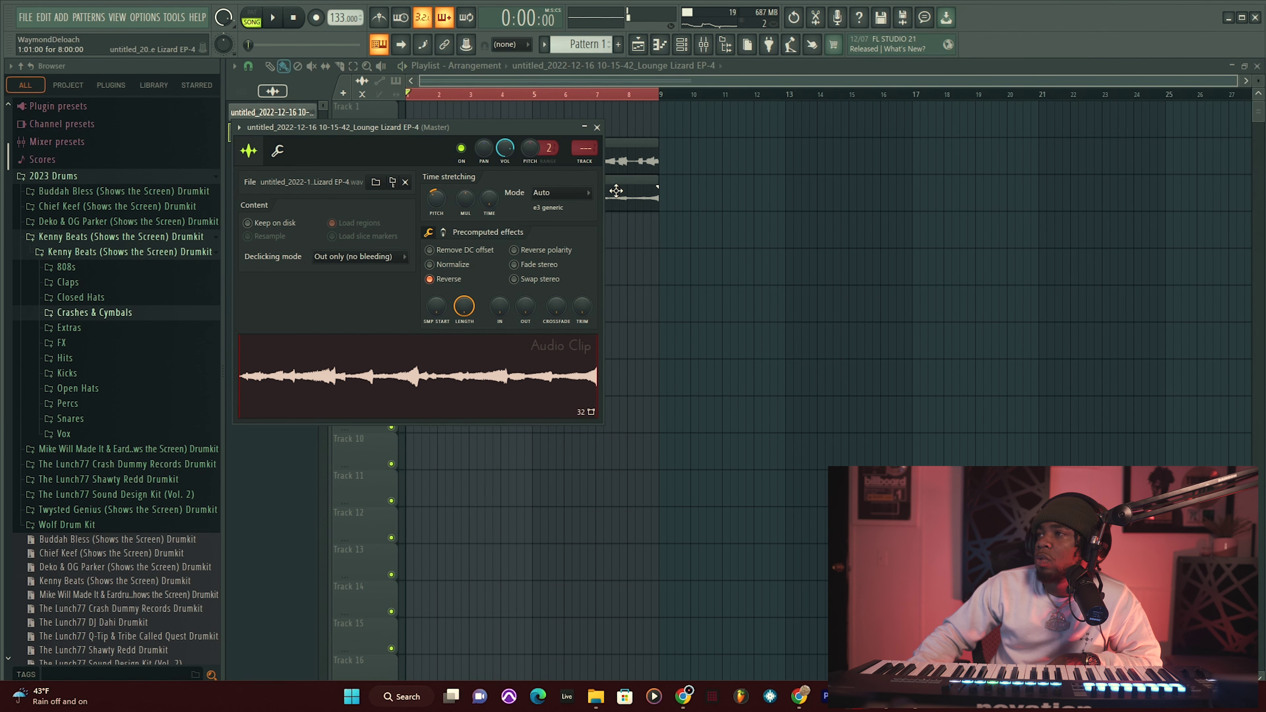
pyautogui.doubleClick(616, 193)
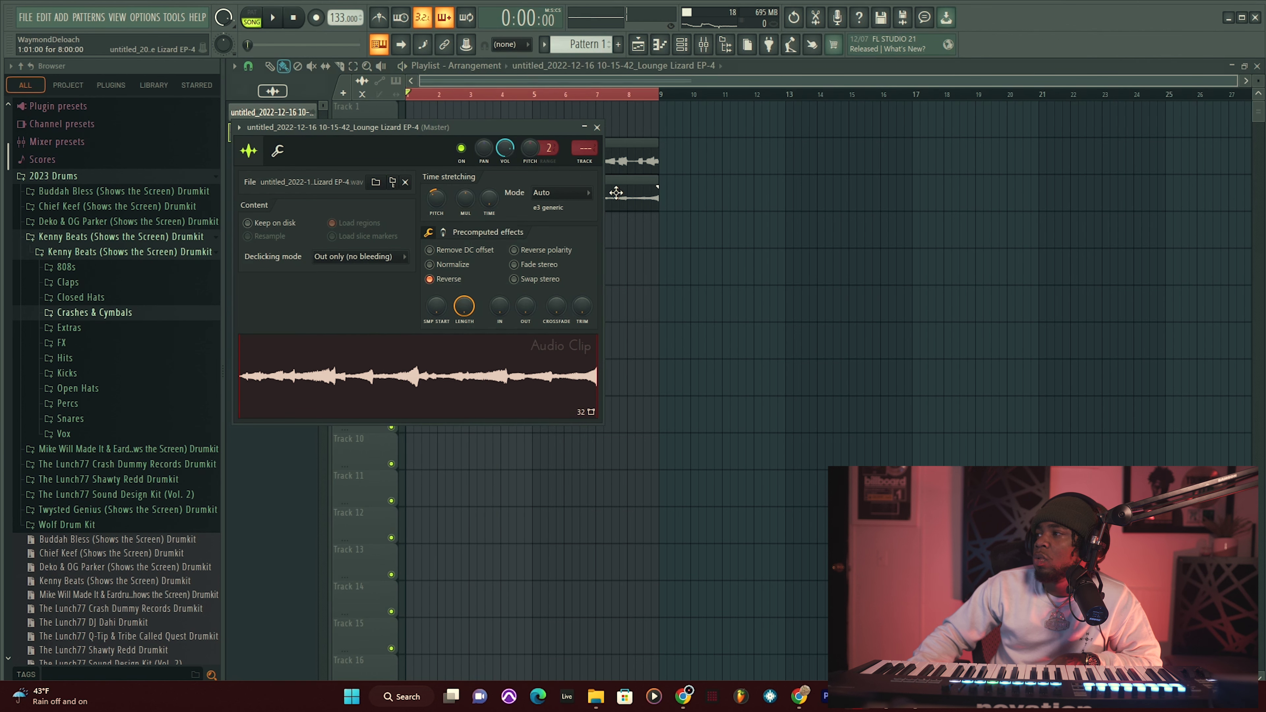
pyautogui.doubleClick(617, 194)
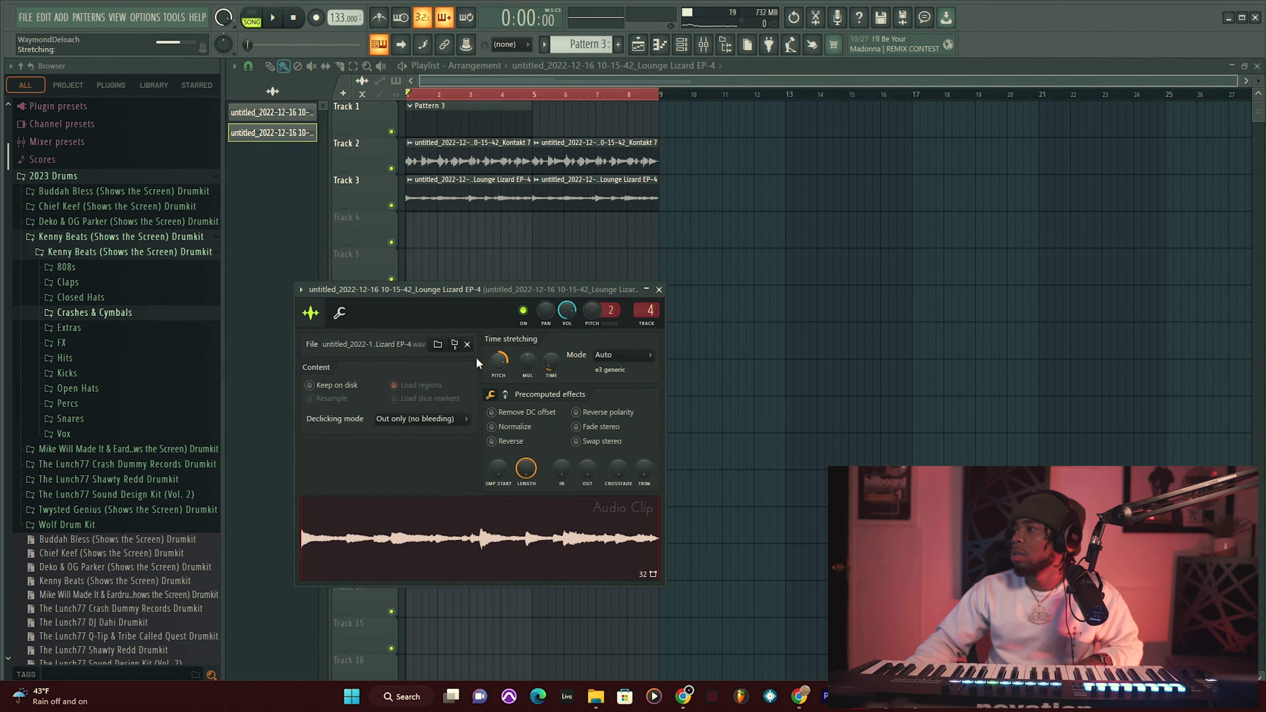
# - Play the arrangement and inspect the mixer track of the rendered Kontakt 7 clip
pyautogui.press('space')
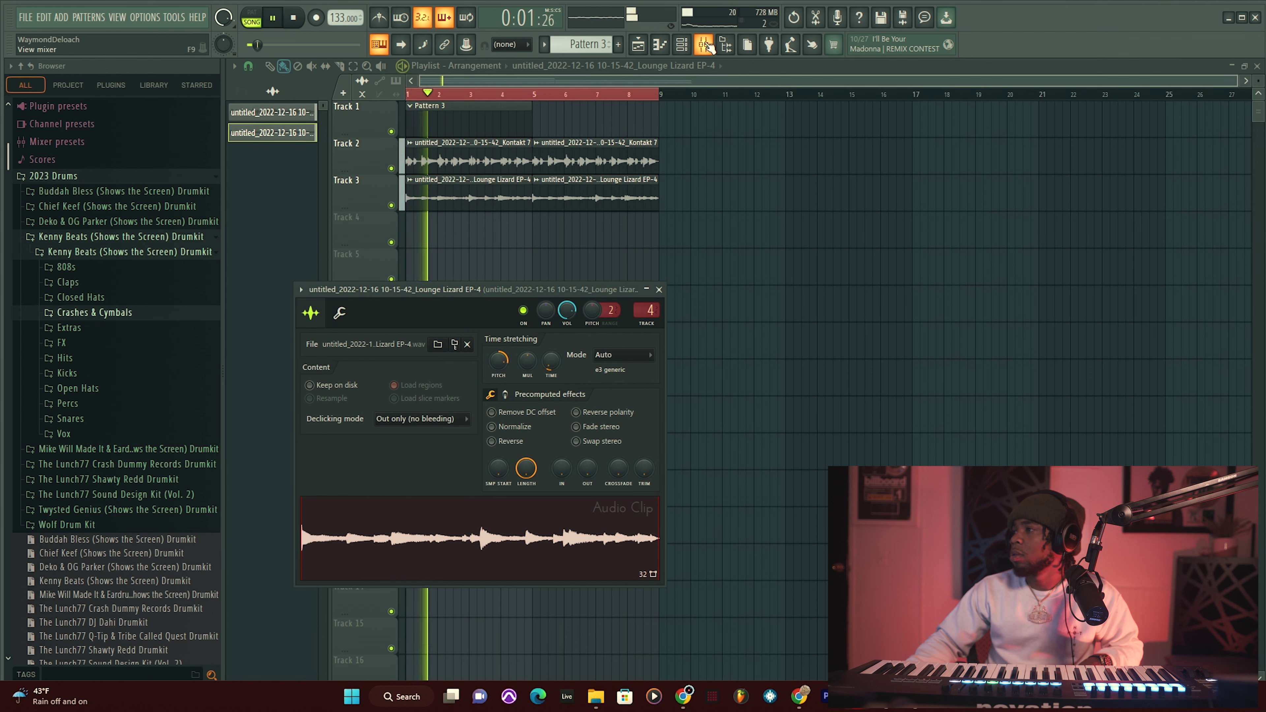
pyautogui.press('F9')
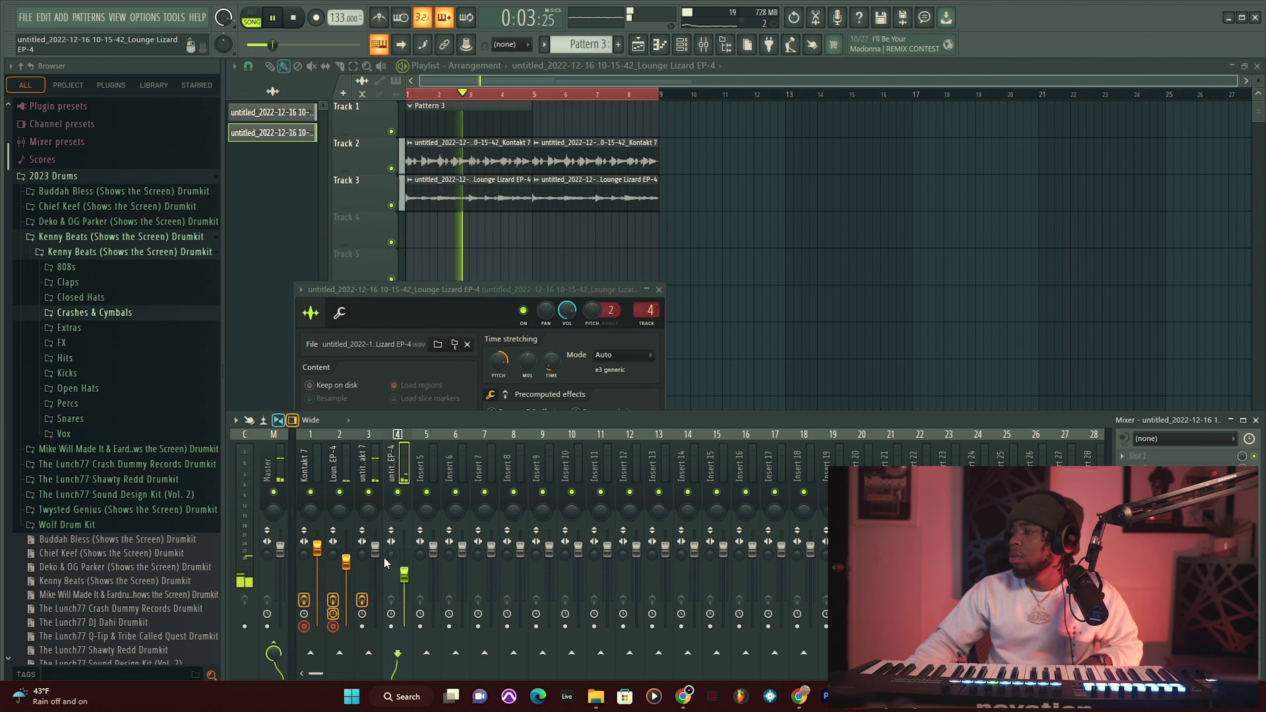
pyautogui.click(375, 551)
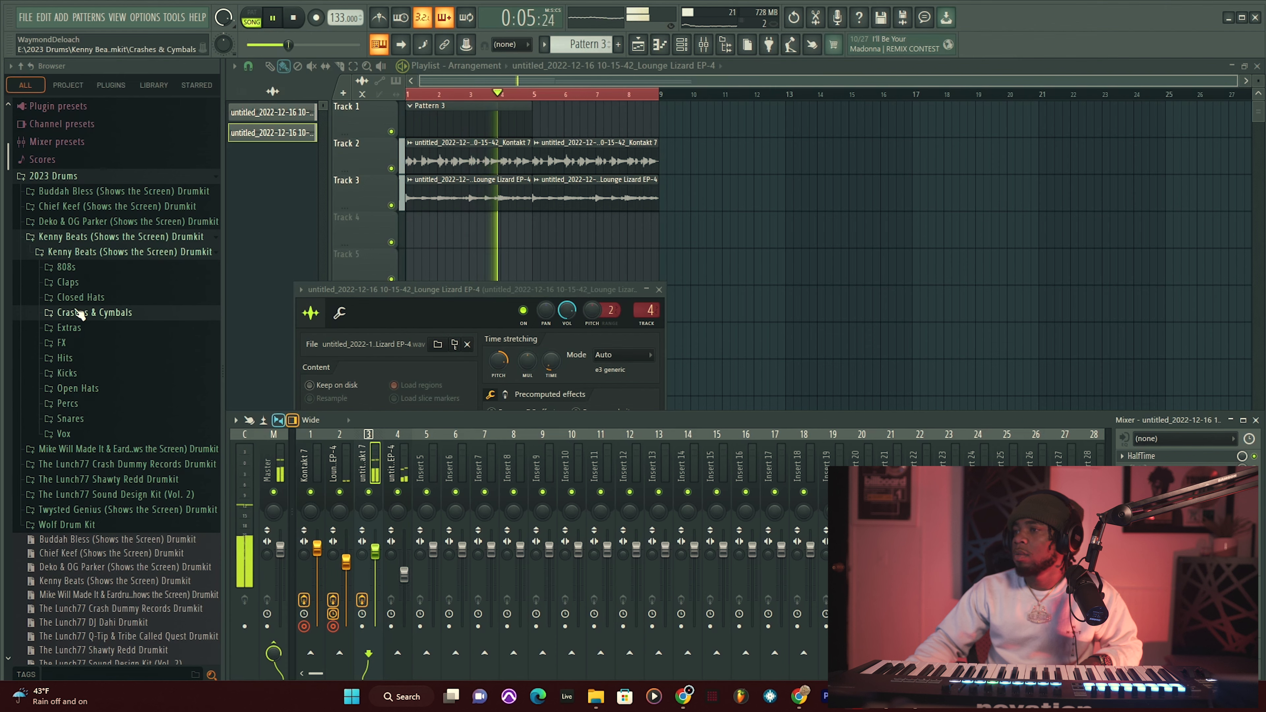
# - Audition closed hats from the Kenny Beats drumkit and load KENNY BEATS HI HAT 3 into a channel
pyautogui.click(81, 297)
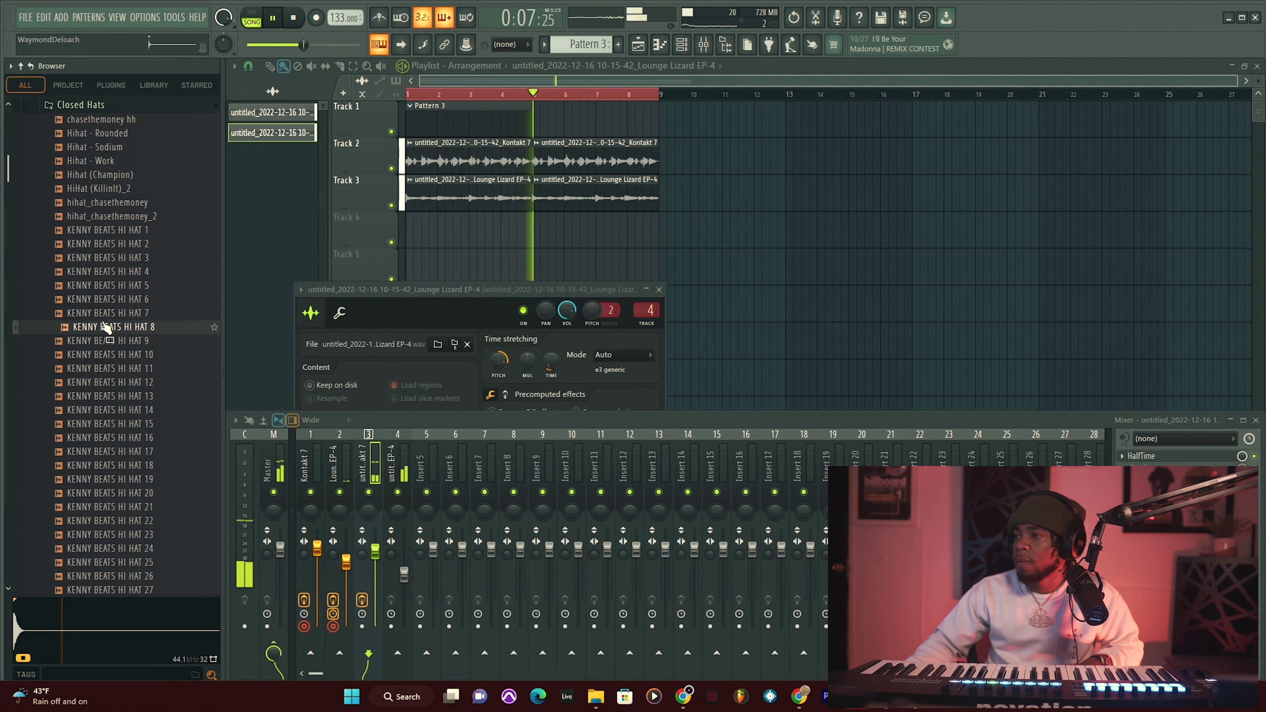
pyautogui.click(115, 230)
pyautogui.click(124, 258)
pyautogui.rightClick(125, 259)
pyautogui.click(149, 261)
# - Fill the new hi-hat channel with a hit on every second step in the channel rack
pyautogui.click(684, 45)
pyautogui.rightClick(344, 254)
pyautogui.click(555, 296)
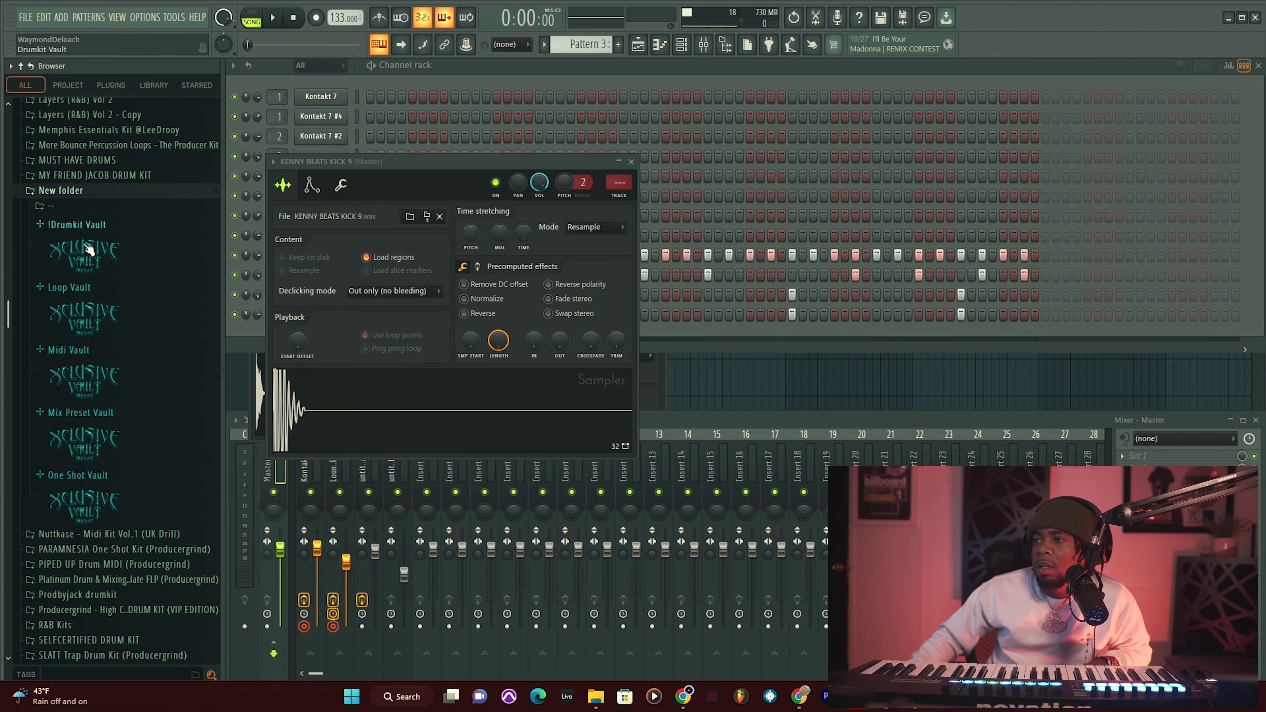
pyautogui.click(77, 224)
pyautogui.click(67, 374)
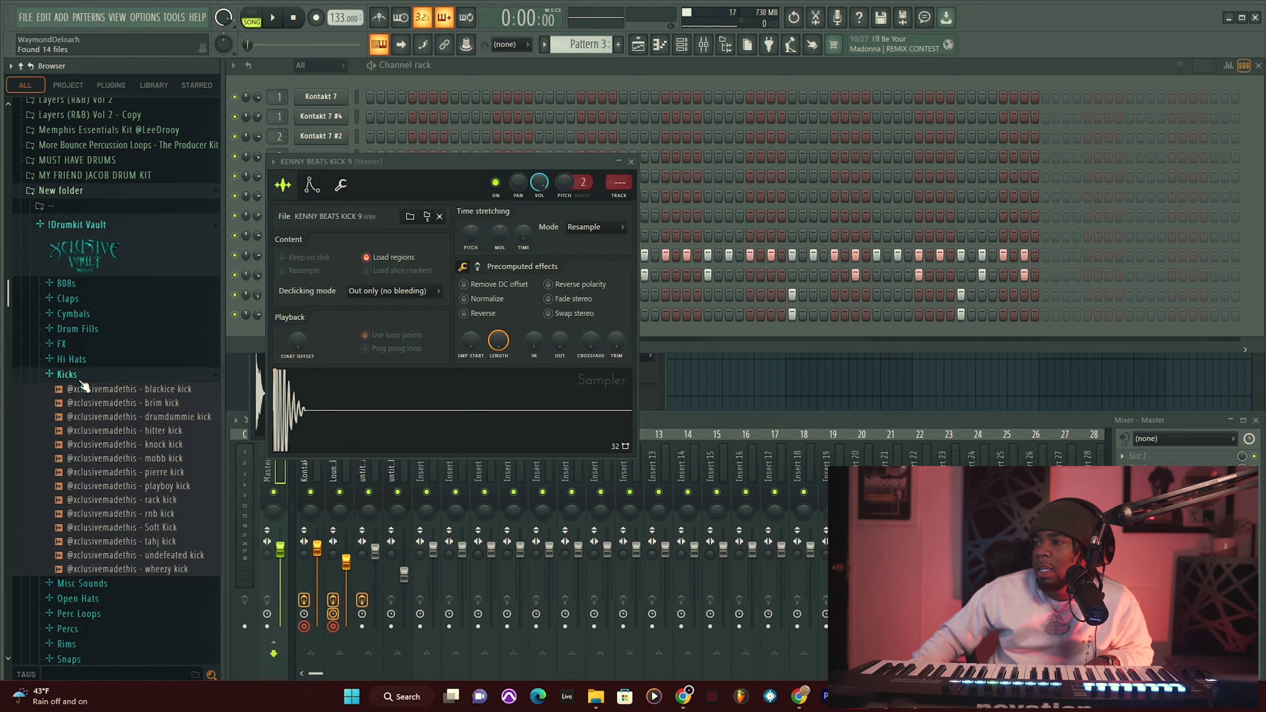
pyautogui.click(140, 541)
pyautogui.click(544, 80)
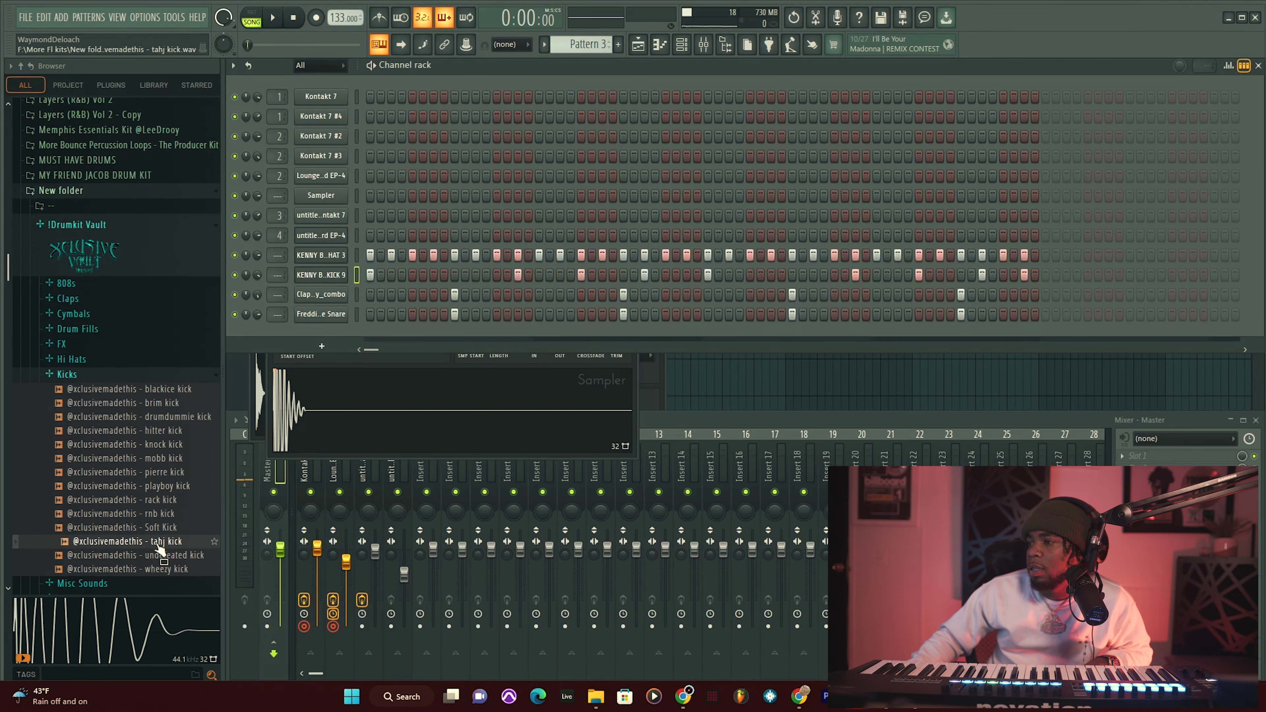
pyautogui.click(164, 568)
pyautogui.click(164, 557)
pyautogui.click(164, 569)
pyautogui.moveTo(167, 574); pyautogui.dragTo(315, 273)
# - Play the beat while adding extra in-between hi-hat hits and clap hits on steps 3 and 35 of Pattern 3
pyautogui.press('space')
pyautogui.click(421, 256)
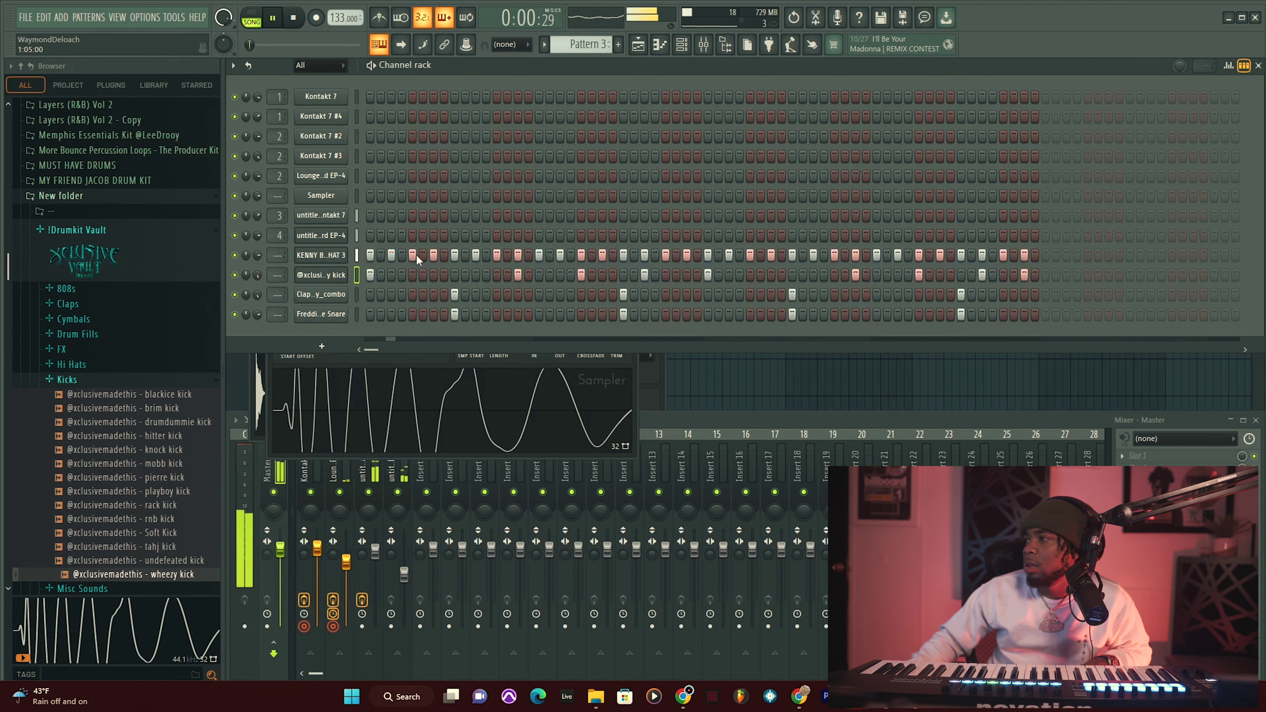
pyautogui.click(116, 255)
pyautogui.click(391, 315)
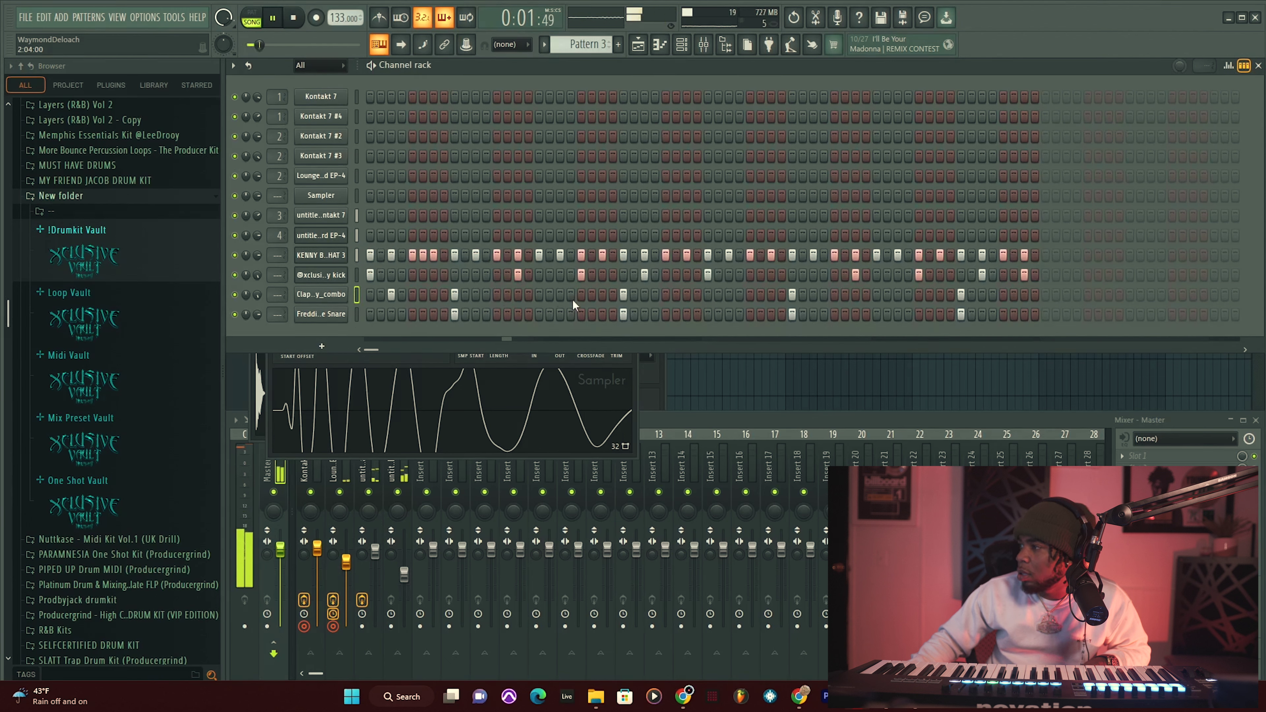
pyautogui.click(730, 294)
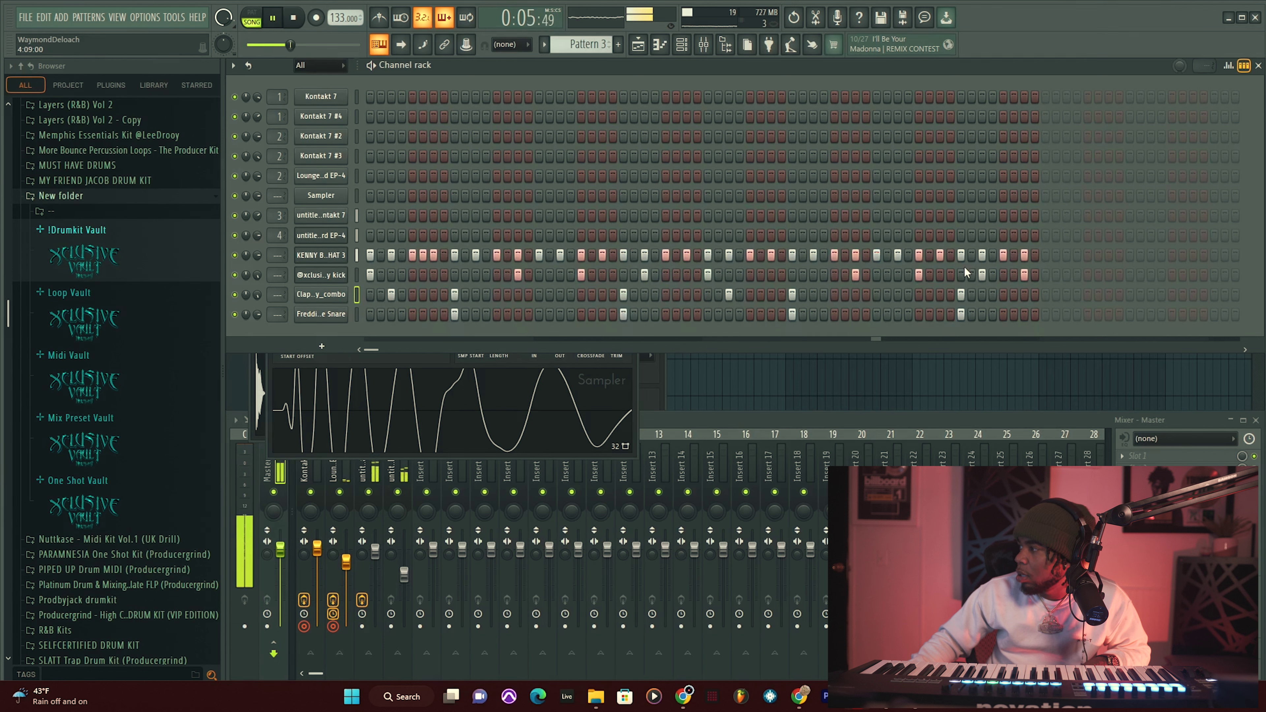
pyautogui.click(1014, 255)
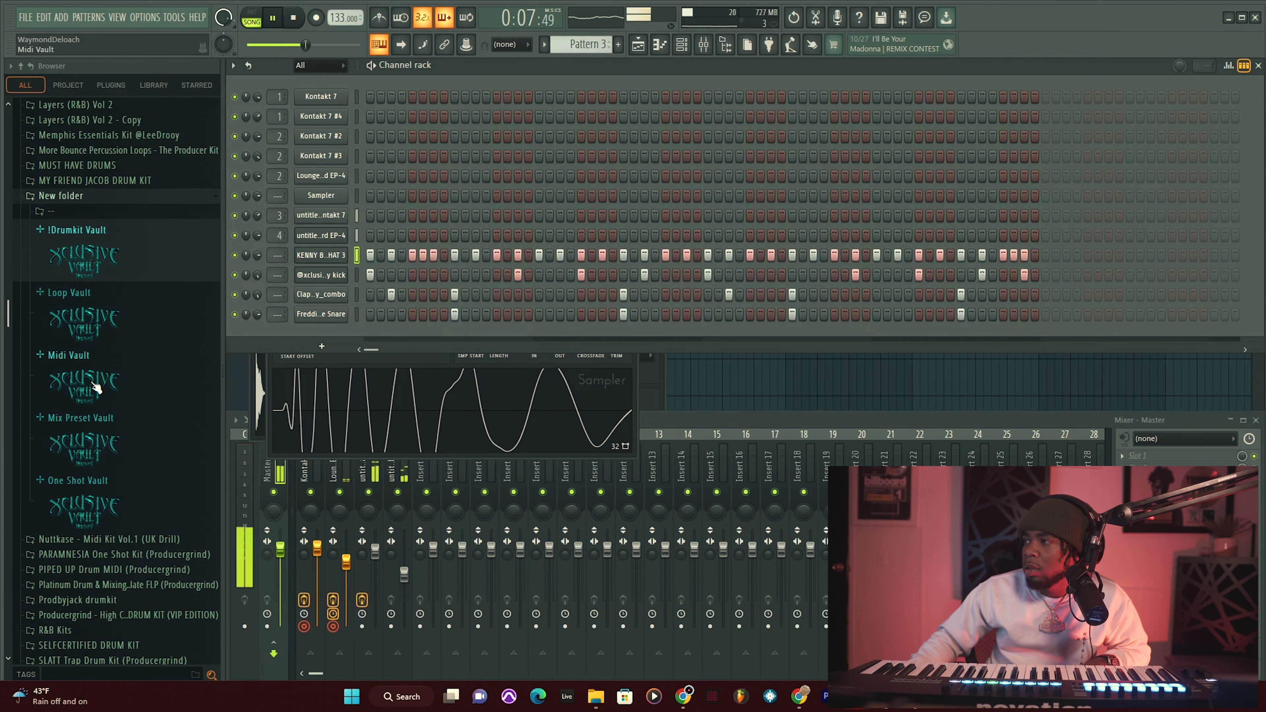
# - Find the Chief Keef (Shows the Screen) Drumkit in the 2023 Drums folder and open its contents
pyautogui.scroll(20, 74, 208)
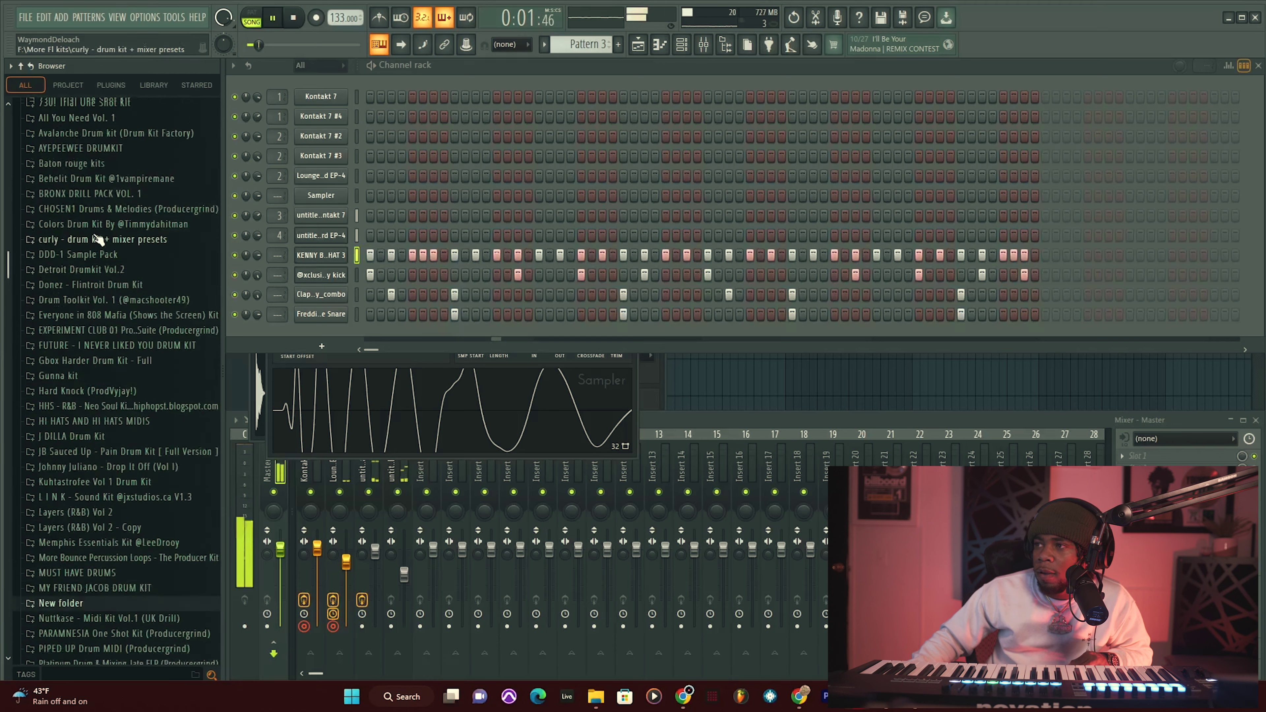
pyautogui.scroll(5, 93, 288)
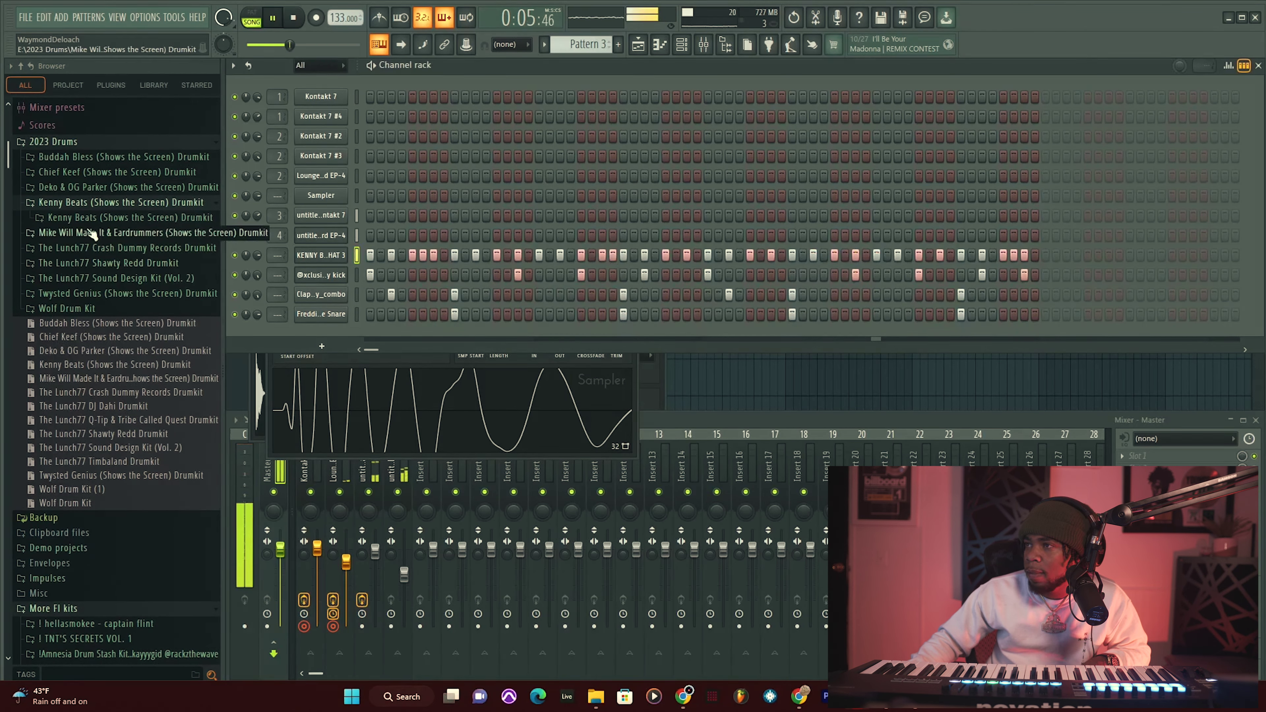
pyautogui.click(82, 203)
pyautogui.click(81, 174)
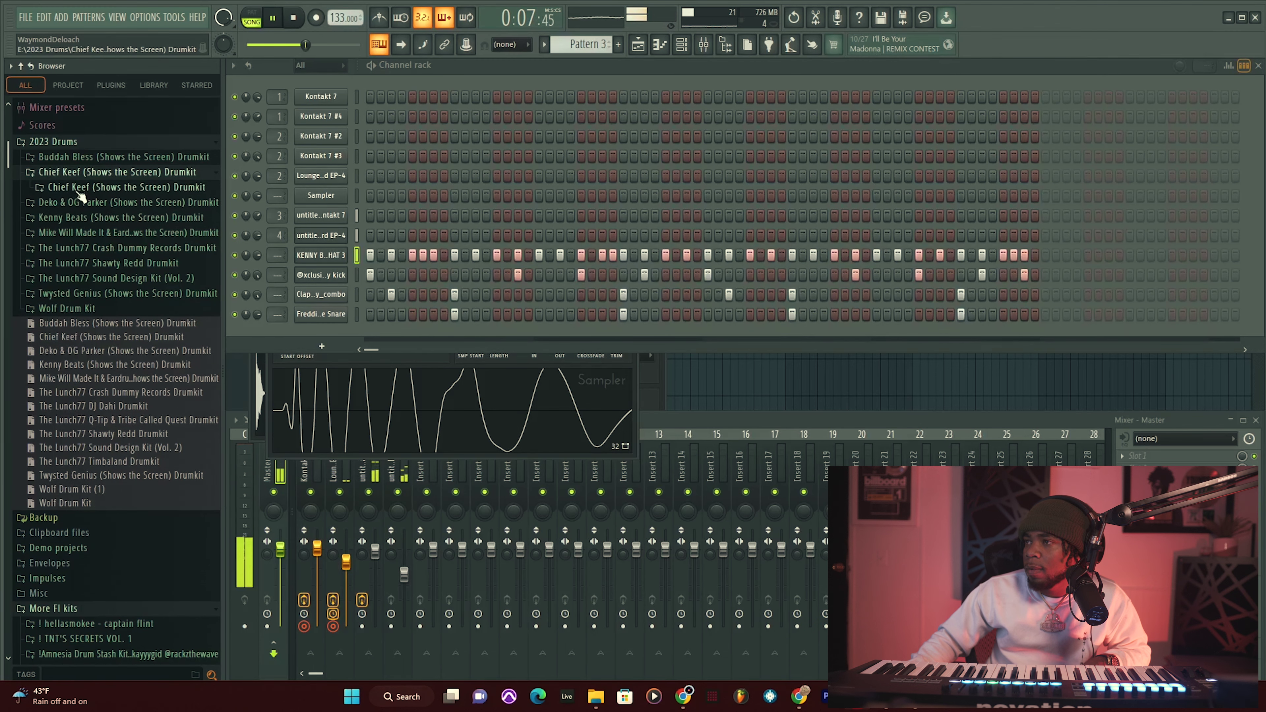
pyautogui.click(100, 187)
pyautogui.click(95, 250)
# - Finish recording the dy spinz808 part in Pattern 5 and open its notes in the piano roll
pyautogui.click(316, 17)
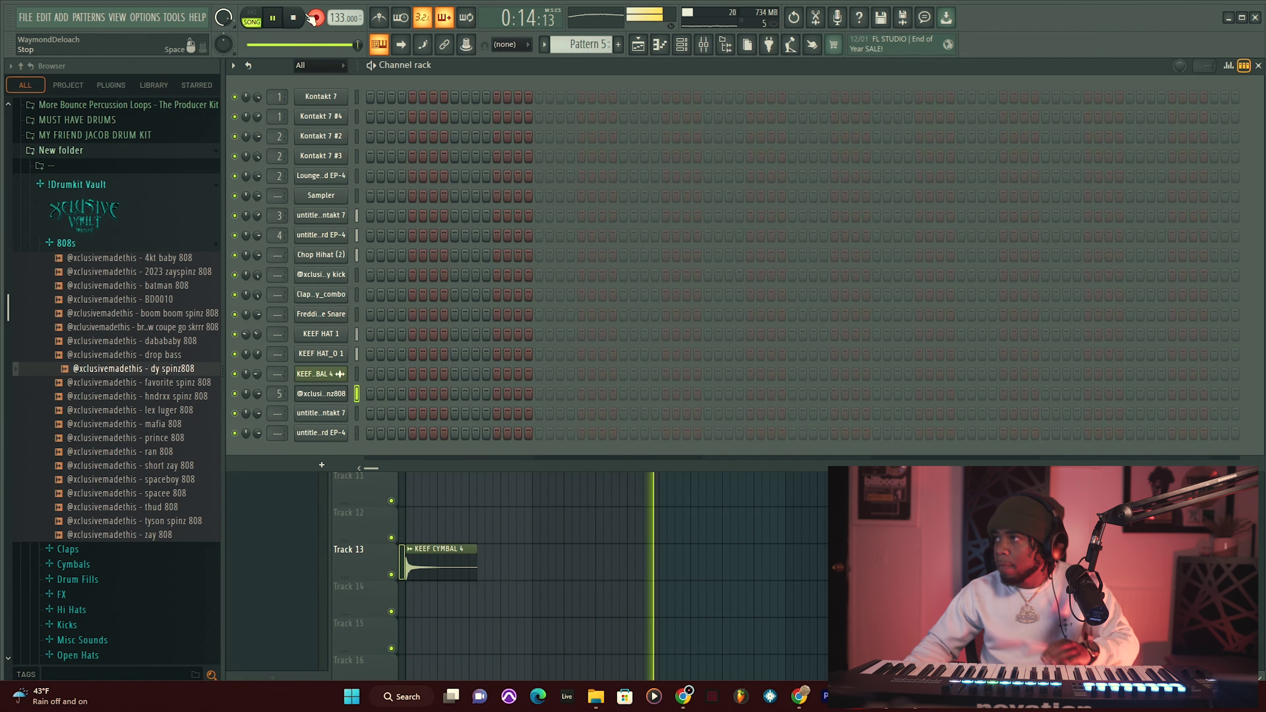
pyautogui.click(302, 15)
pyautogui.click(435, 396)
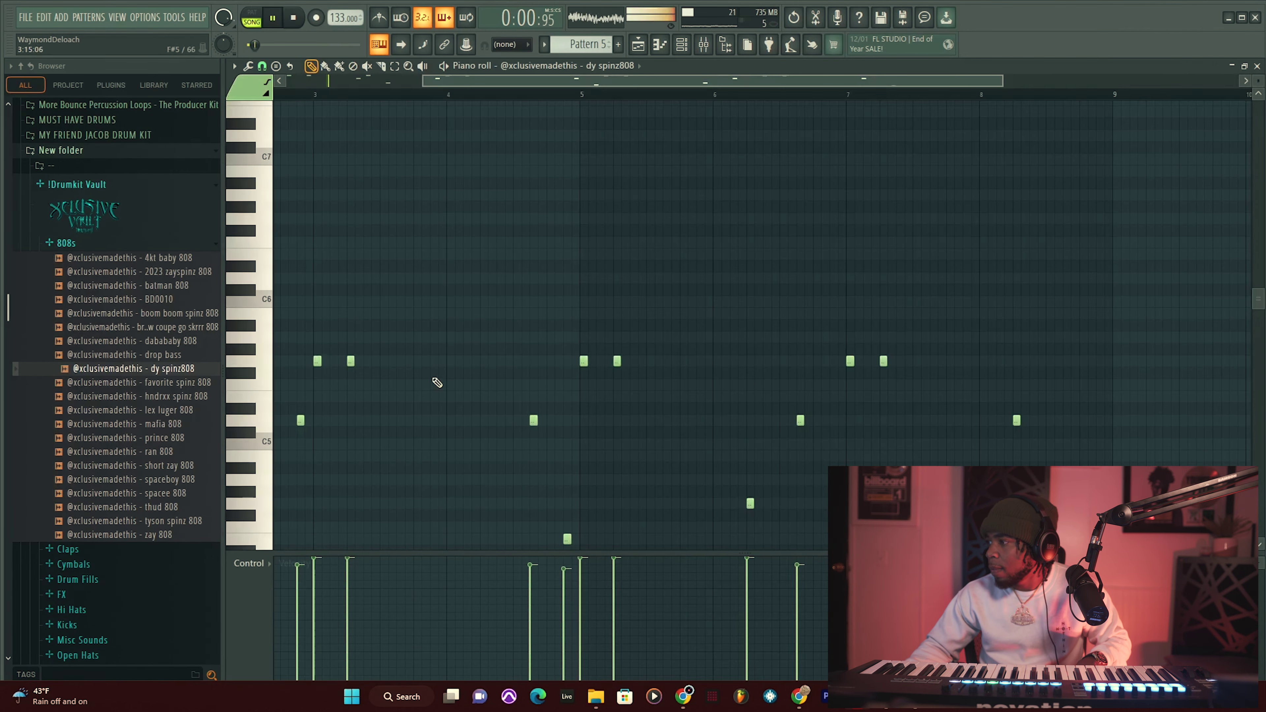
# - Play back the recorded 808 part and delete the low note in bar 2
pyautogui.moveTo(1123, 409); pyautogui.dragTo(549, 360)
pyautogui.scroll(-3, 582, 92)
pyautogui.press('space')
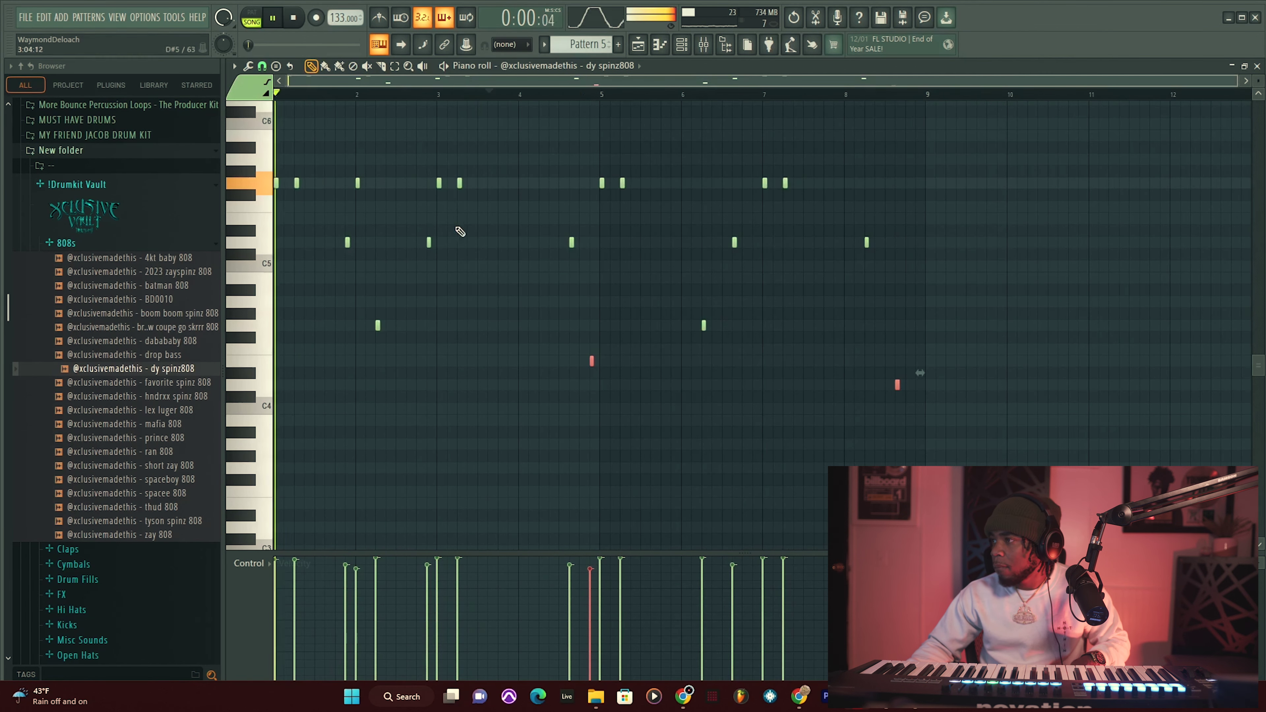
pyautogui.press('space')
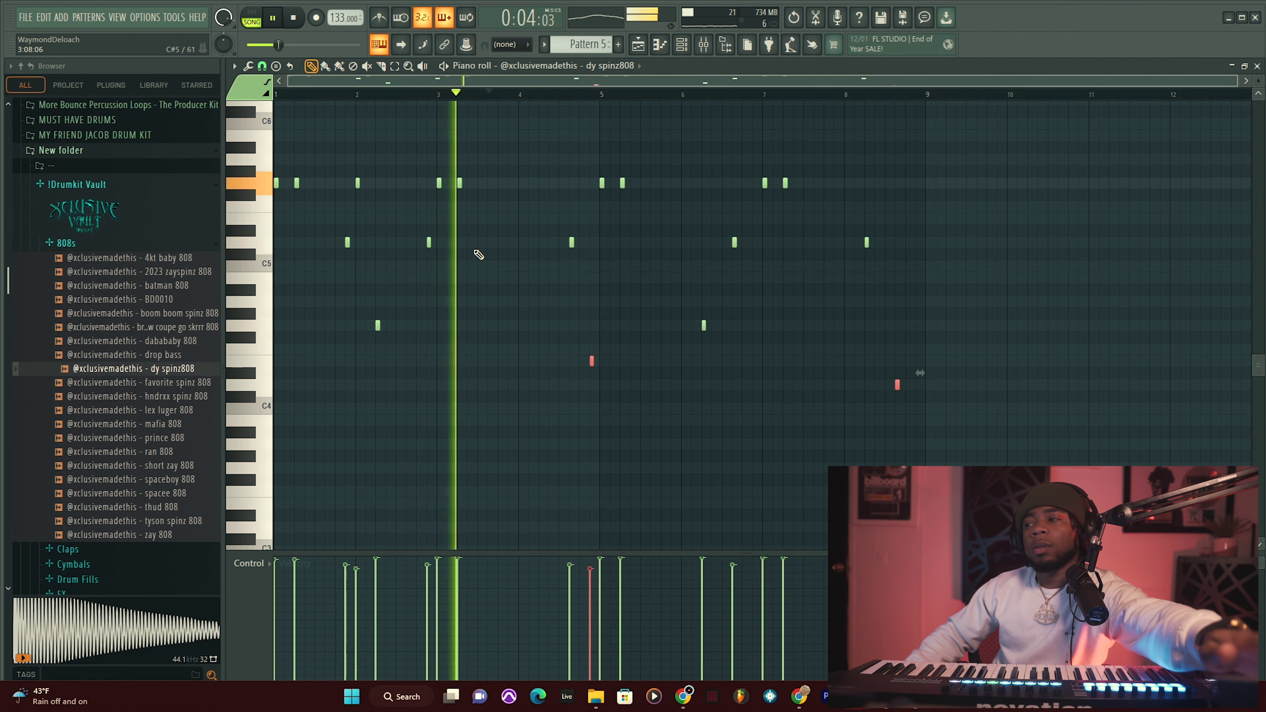
pyautogui.press('space')
pyautogui.press('space')
pyautogui.rightClick(378, 325)
pyautogui.press('space')
pyautogui.press('space')
# - Delete the 808's D5 note ending bar 1 and the G5 note starting bar 2, and add a G5 note a quarter into bar 2
pyautogui.rightClick(357, 184)
pyautogui.rightClick(348, 243)
pyautogui.press('space')
pyautogui.press('space')
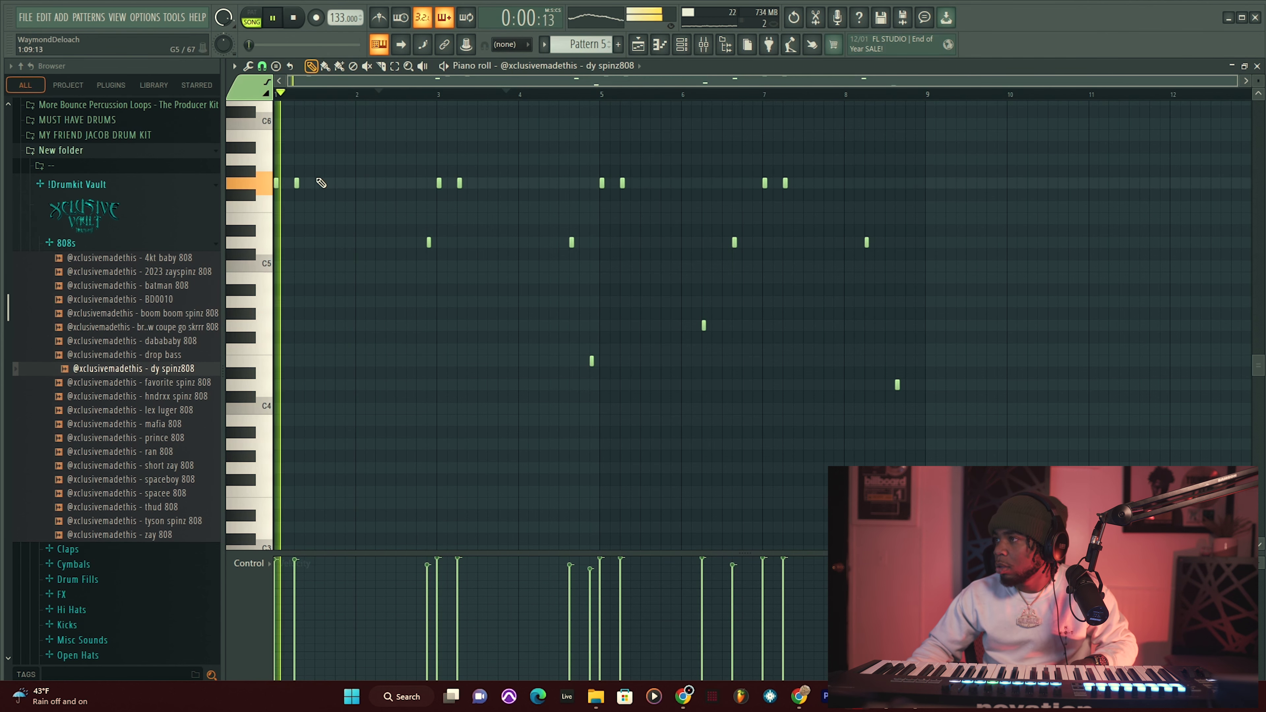
pyautogui.click(378, 183)
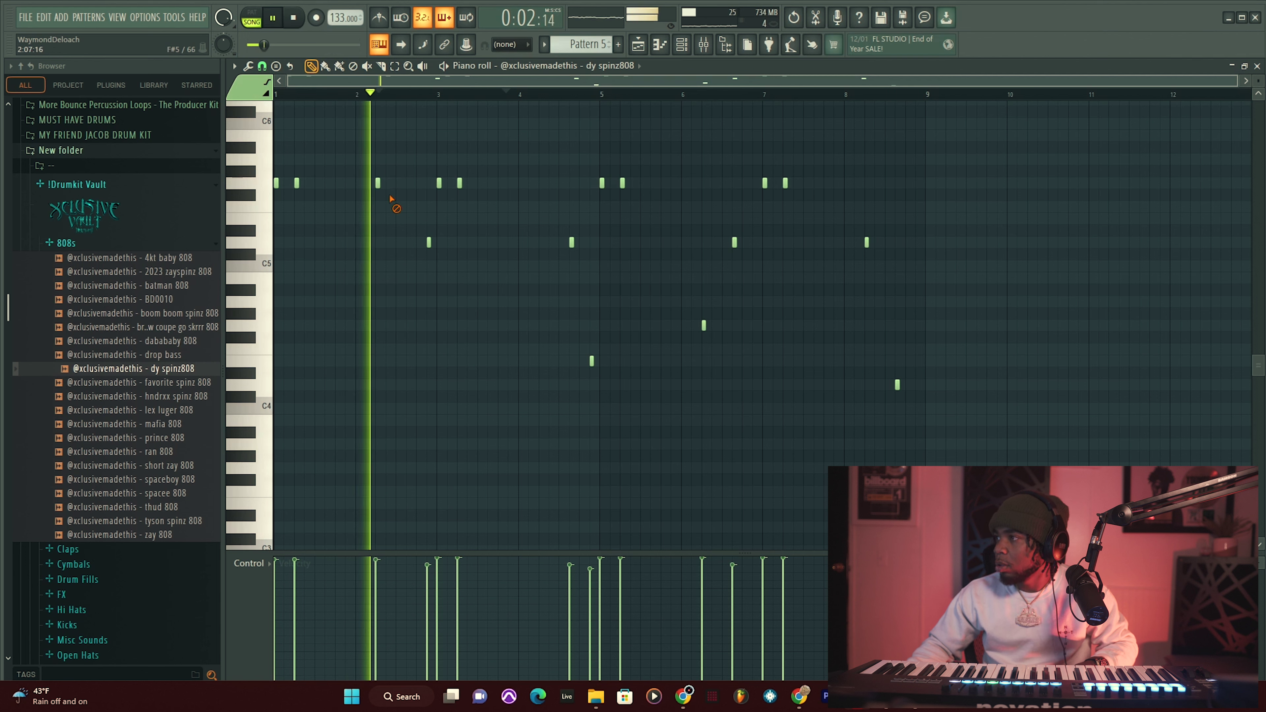
pyautogui.click(399, 219)
pyautogui.rightClick(398, 219)
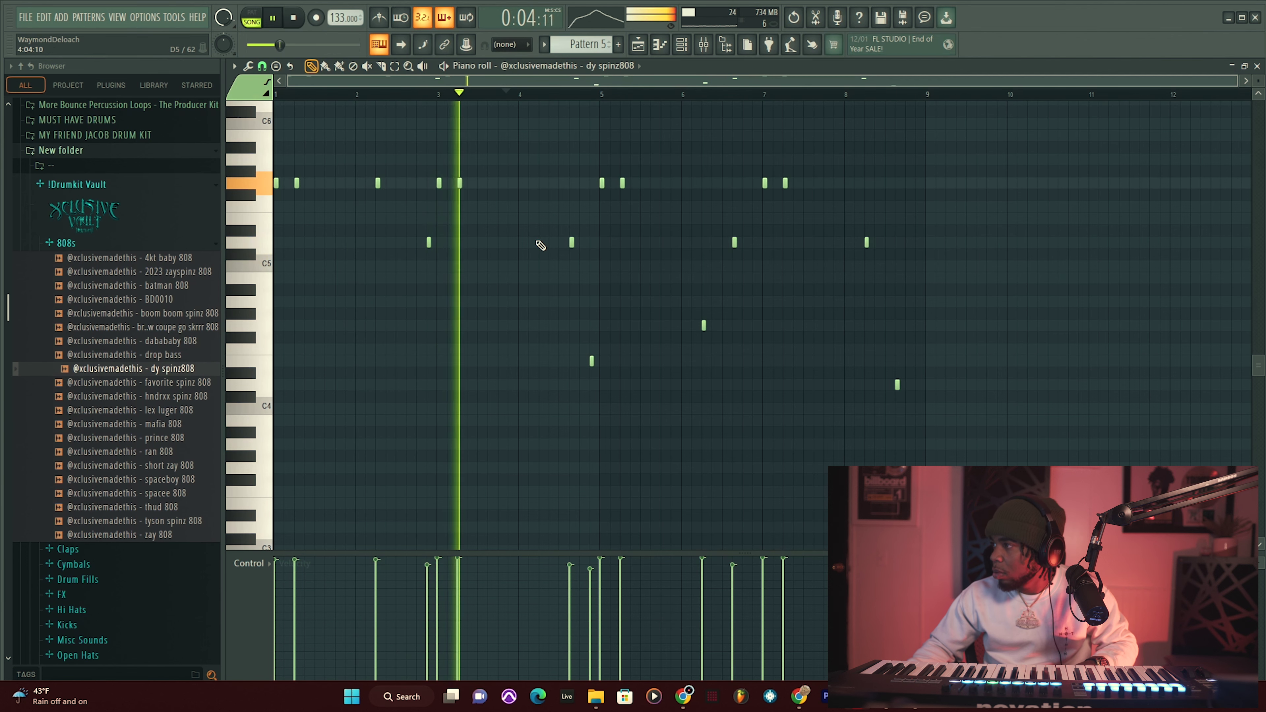
# - Delete the low 808 notes in bars 4 and 6 and add a G5 note about a quarter into each bar
pyautogui.rightClick(592, 361)
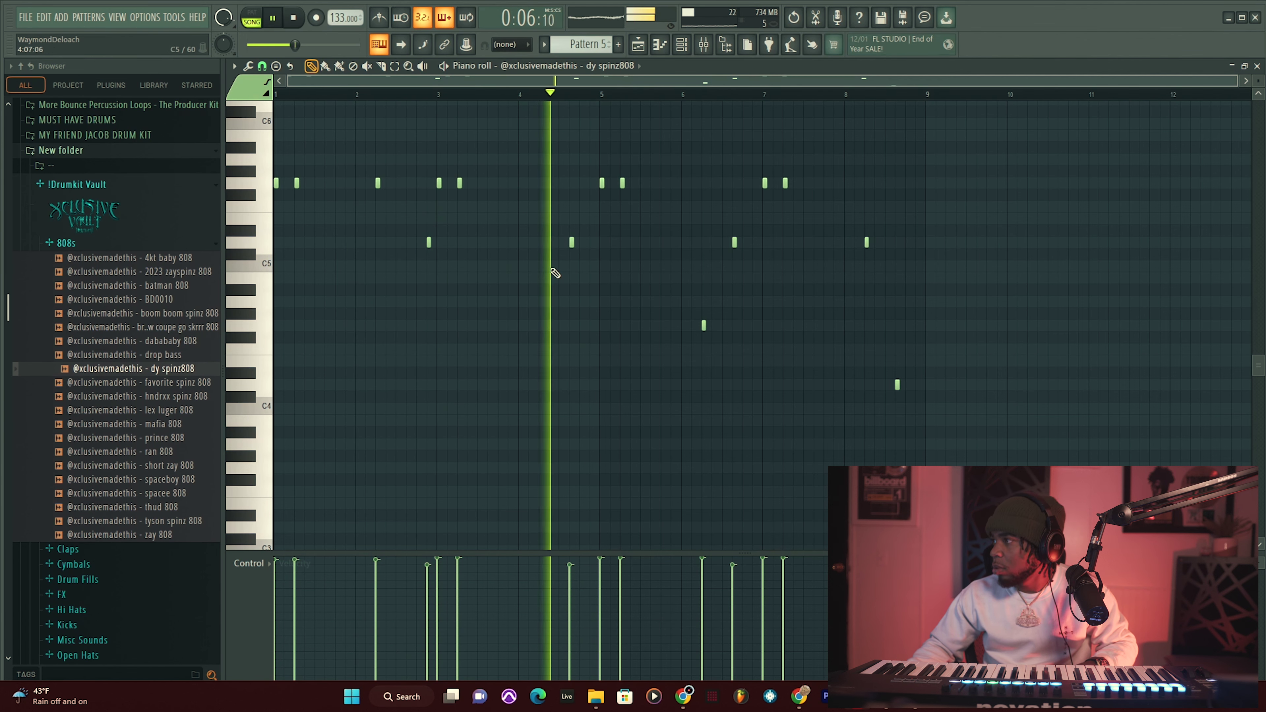
pyautogui.click(541, 183)
pyautogui.rightClick(704, 325)
pyautogui.click(702, 183)
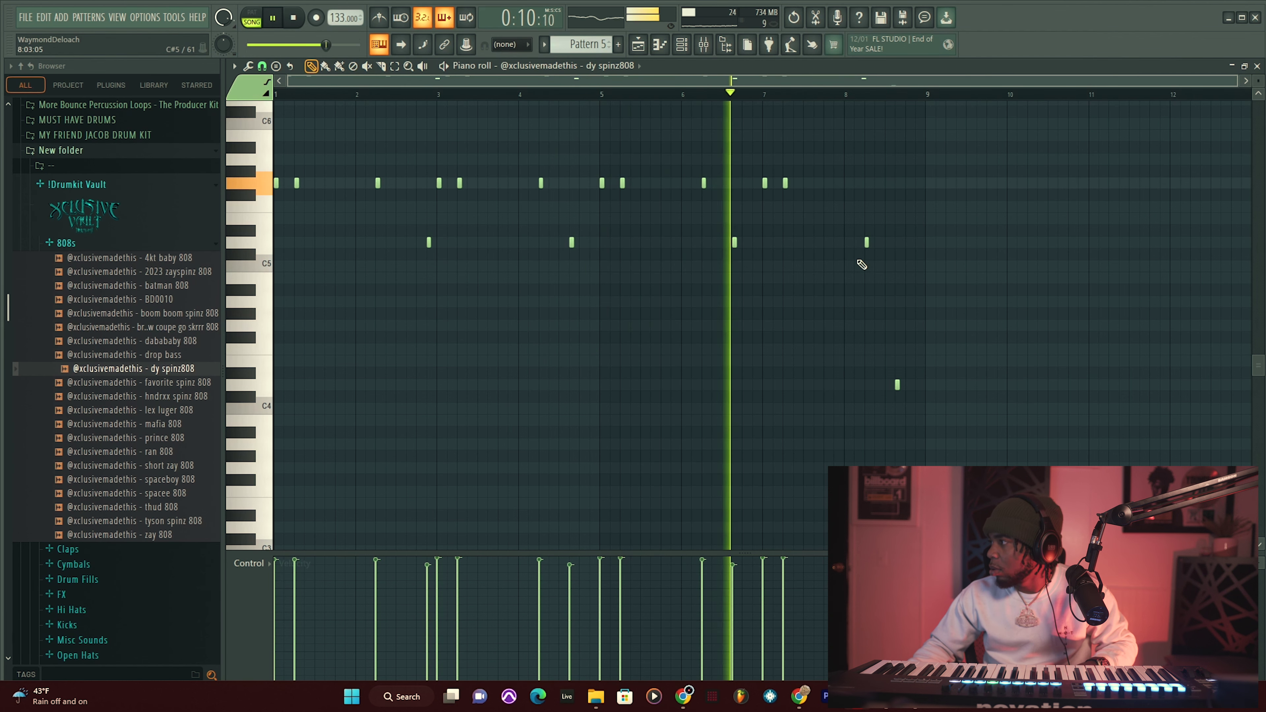
# - Replace the 808 notes in bar 8 with one G5 note followed by two D5 notes, and return to the playlist
pyautogui.rightClick(898, 385)
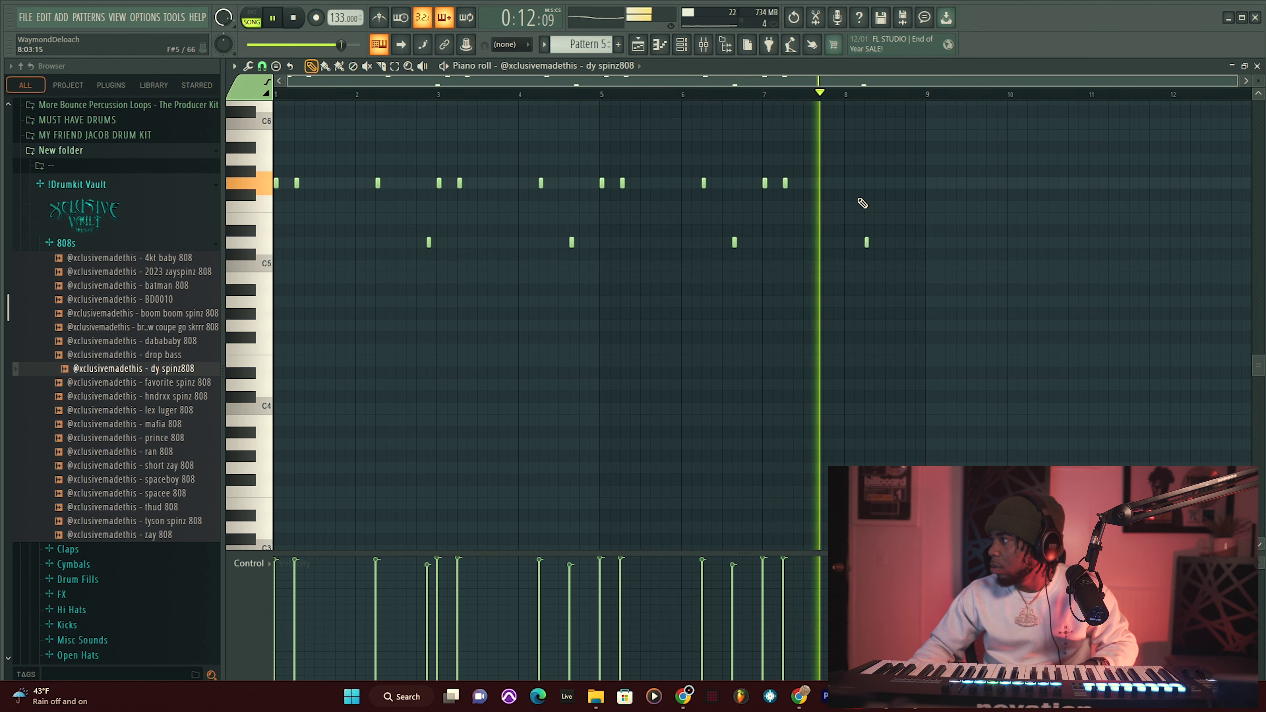
pyautogui.click(866, 183)
pyautogui.rightClick(868, 243)
pyautogui.click(897, 242)
pyautogui.click(918, 242)
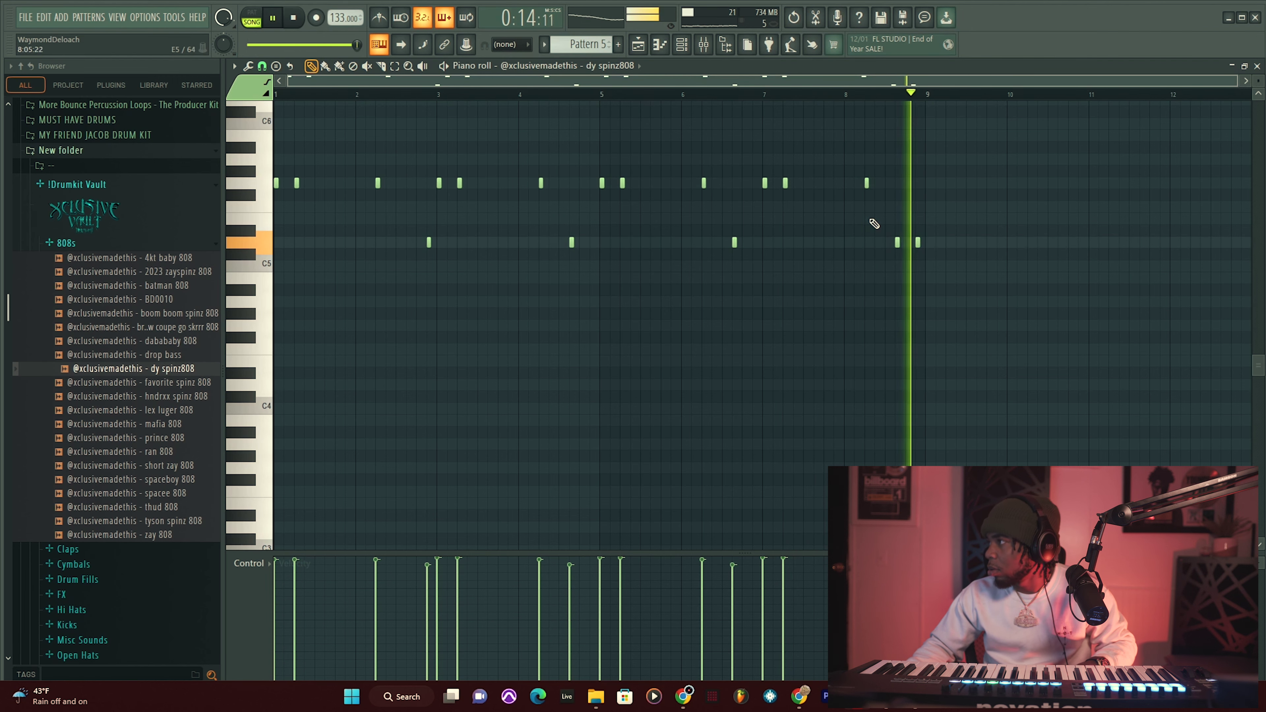
pyautogui.click(638, 45)
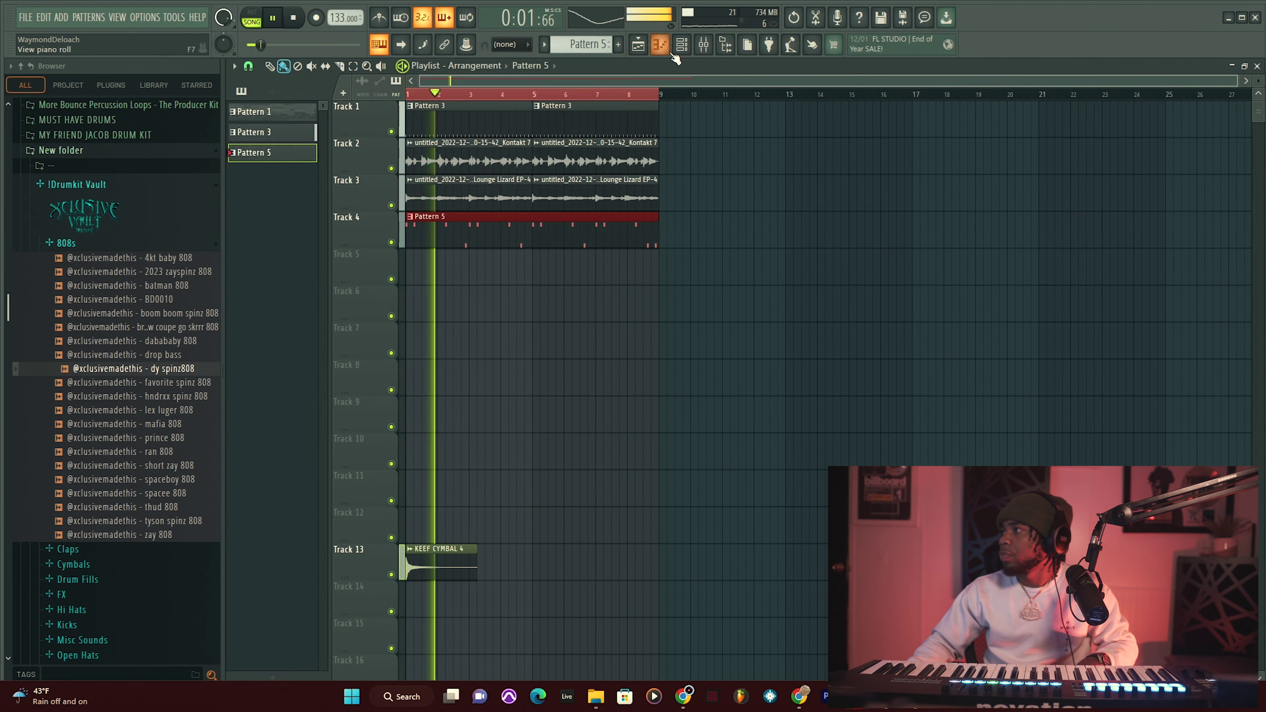
# - Bring up the channel rack, toggle playback and select the Kontakt 7 #4 channel
pyautogui.press('F6')
pyautogui.press('space')
pyautogui.click(355, 118)
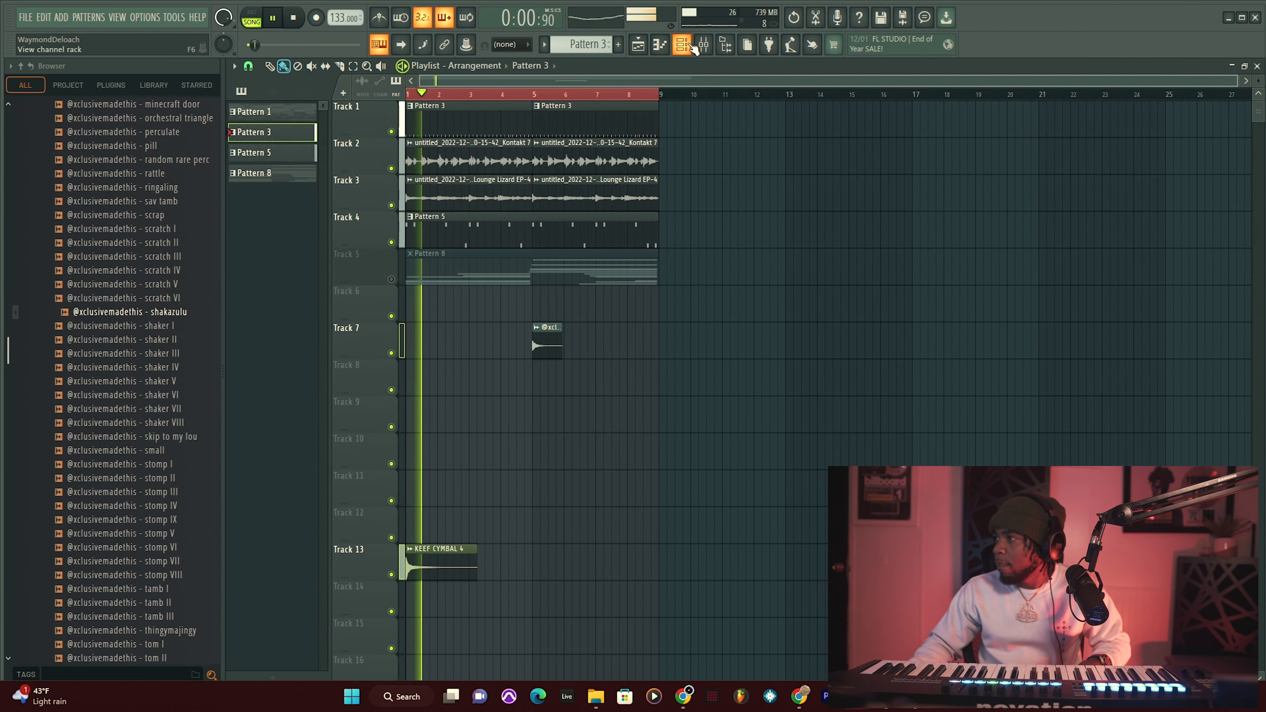
# - Show the channel rack and mixer, and select the mixer track of the rendered Lounge Lizard EP-4 clip
pyautogui.click(686, 45)
pyautogui.click(714, 44)
pyautogui.click(411, 490)
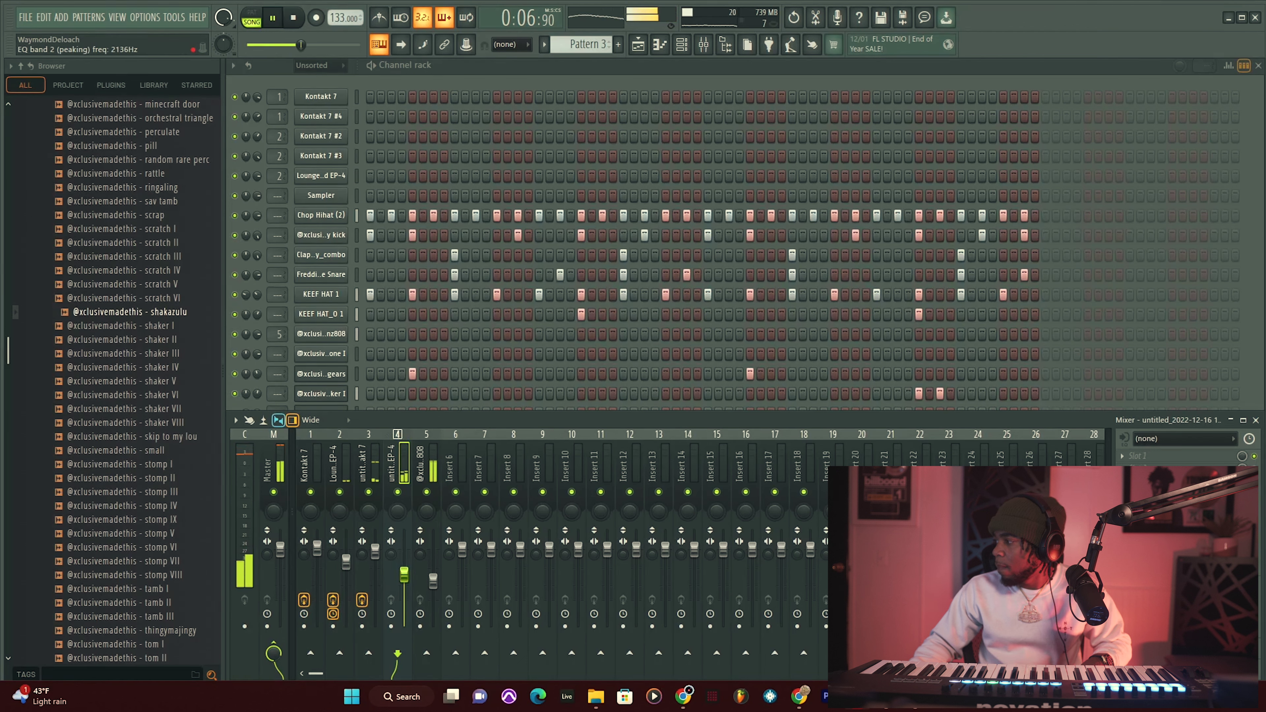
# - Switch the channel rack to the empty Pattern 4 and open the Kontakt 7 #3 instrument
pyautogui.click(492, 78)
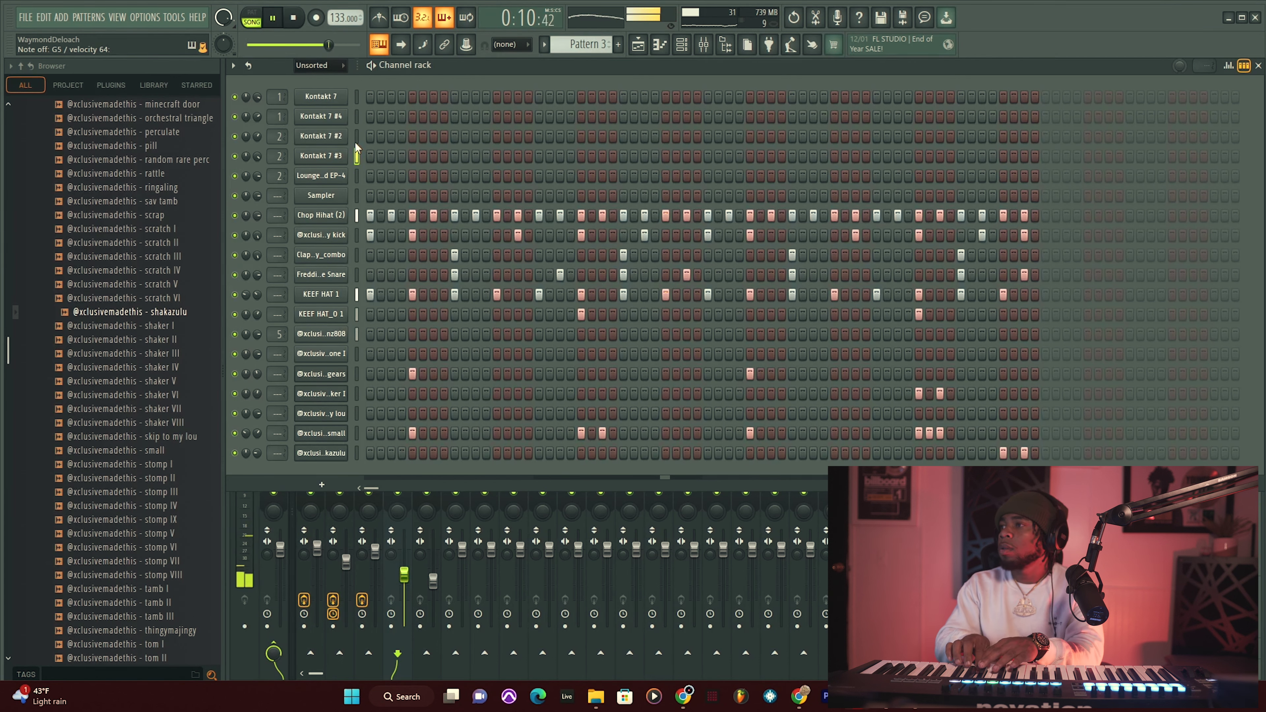
pyautogui.scroll(-1, 585, 44)
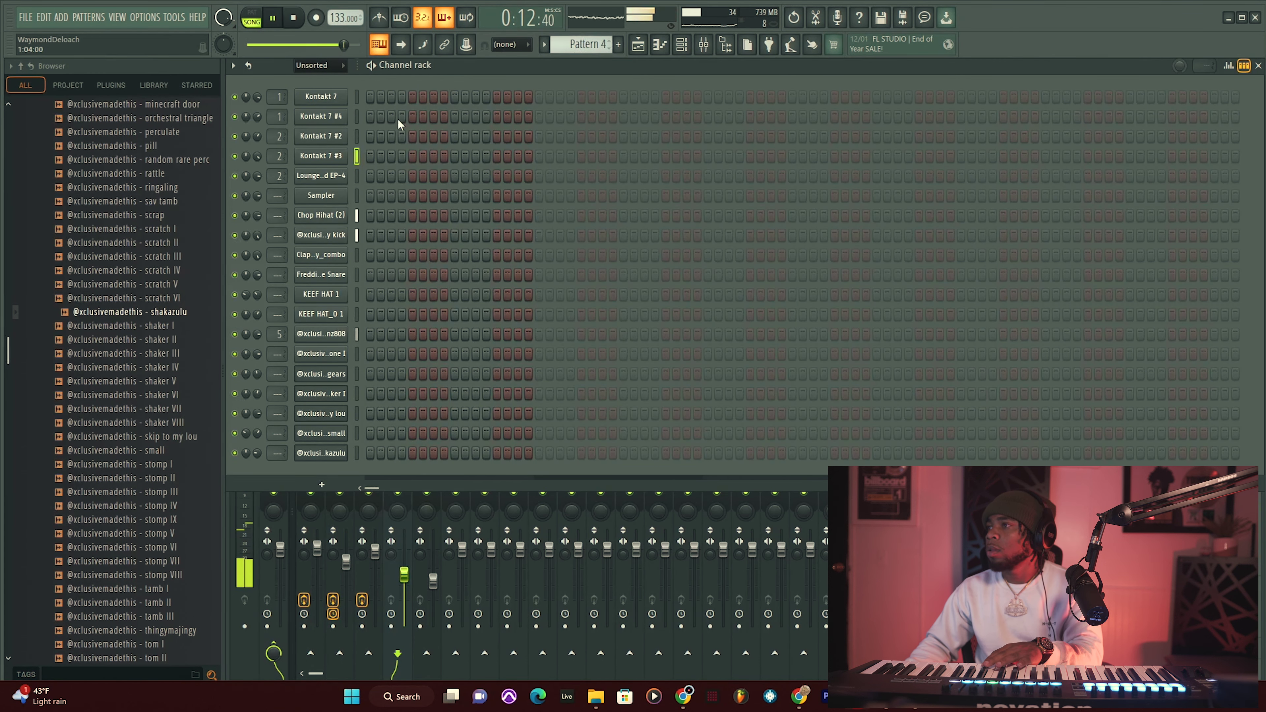
pyautogui.click(337, 158)
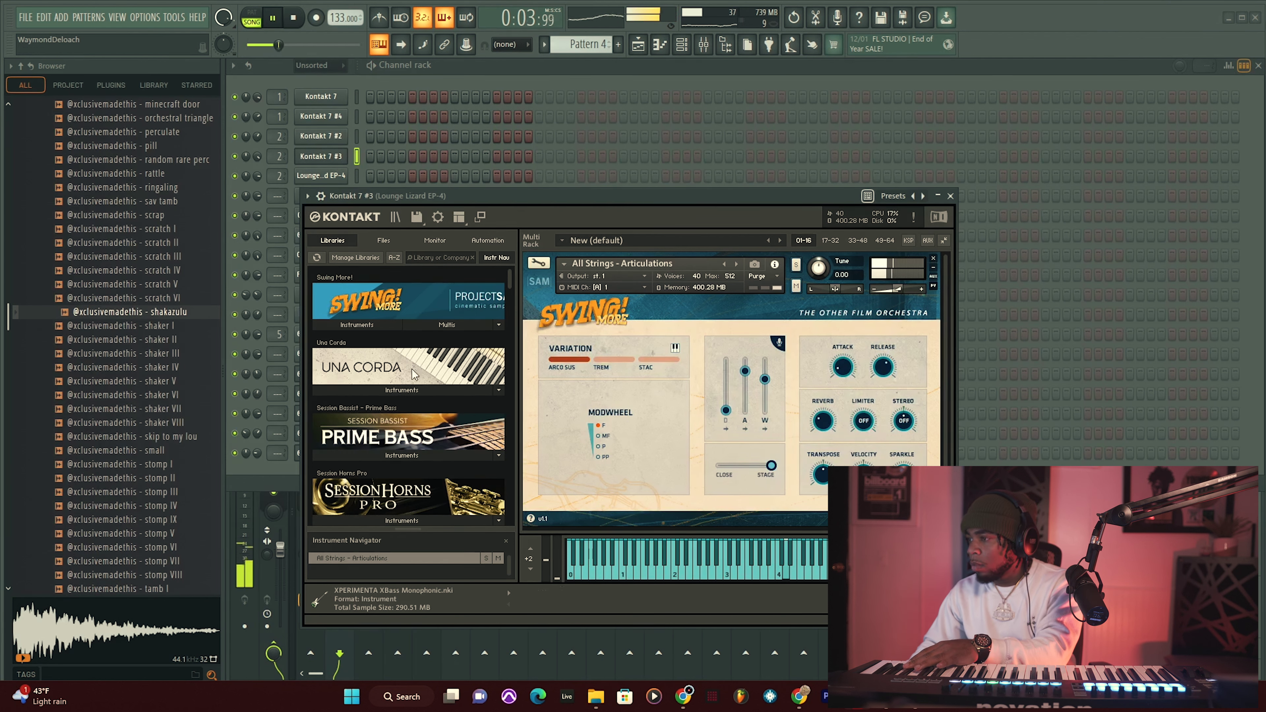
# - Browse the Kontakt libraries and list the instruments of Session Bassist - Prime Bass and Session Guitarist - Electric Mint
pyautogui.scroll(-3, 419, 389)
pyautogui.scroll(1, 433, 411)
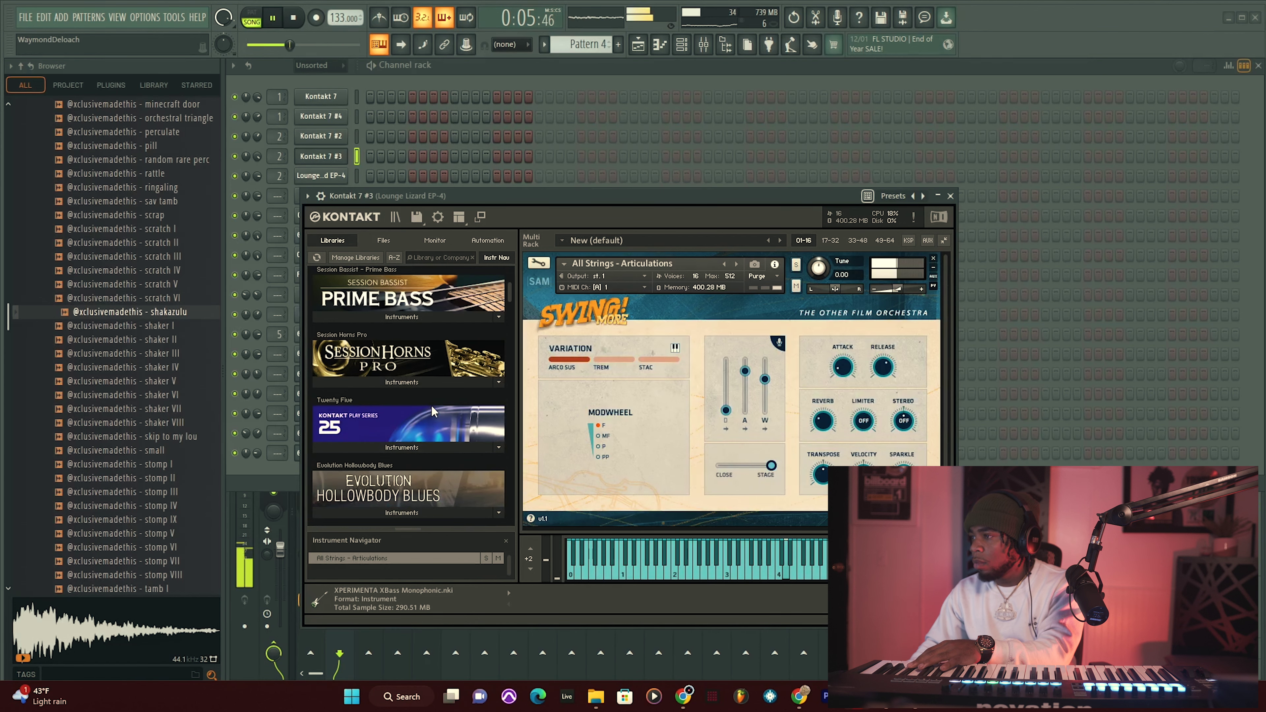
pyautogui.click(412, 319)
pyautogui.scroll(-7, 394, 341)
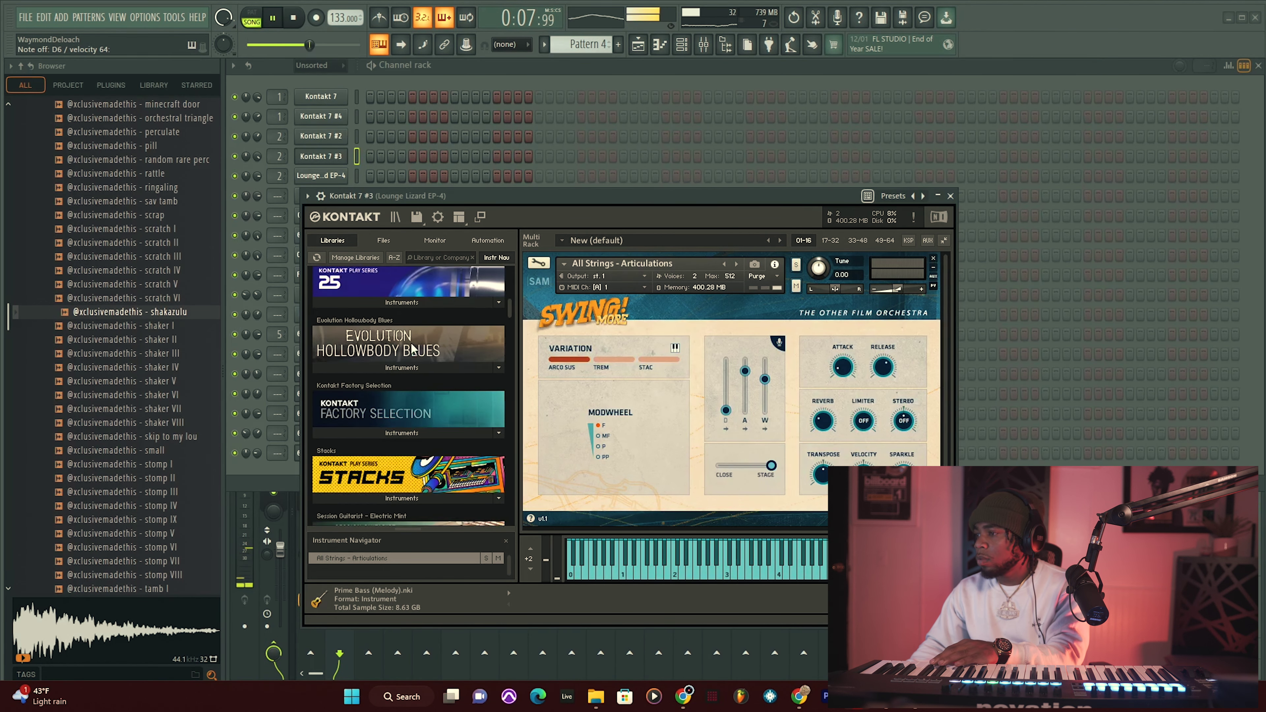
pyautogui.click(401, 346)
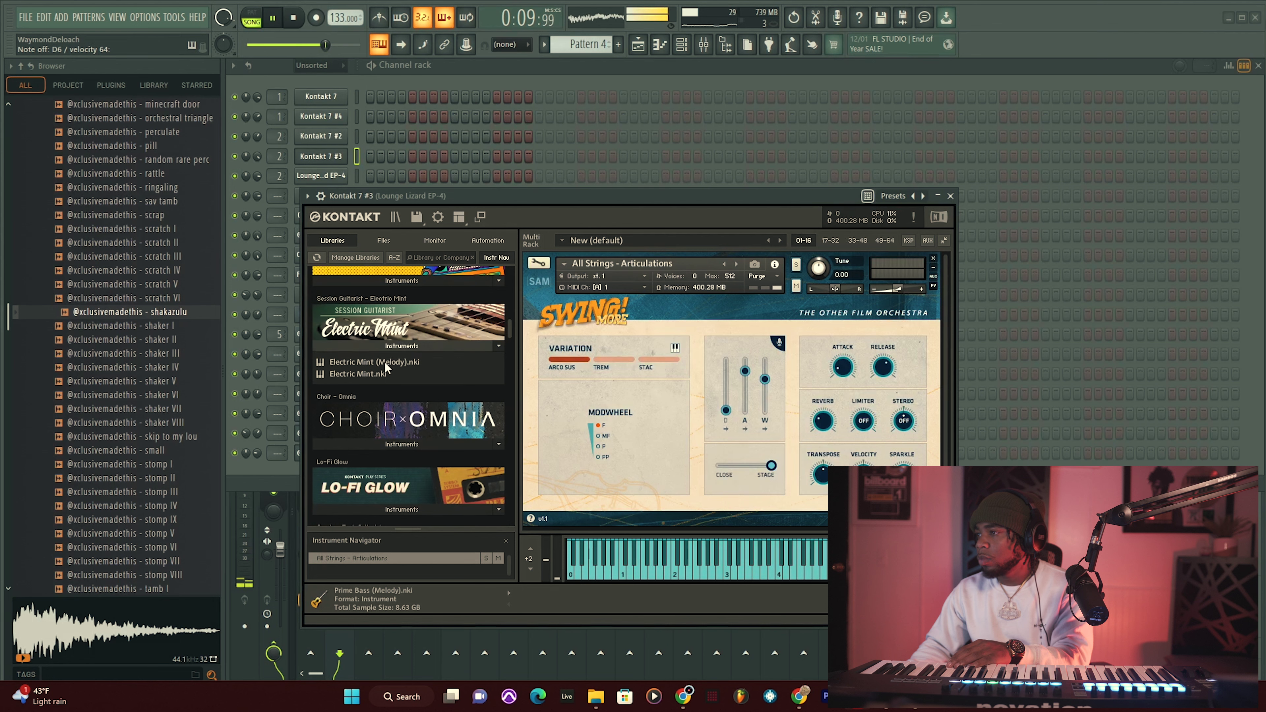